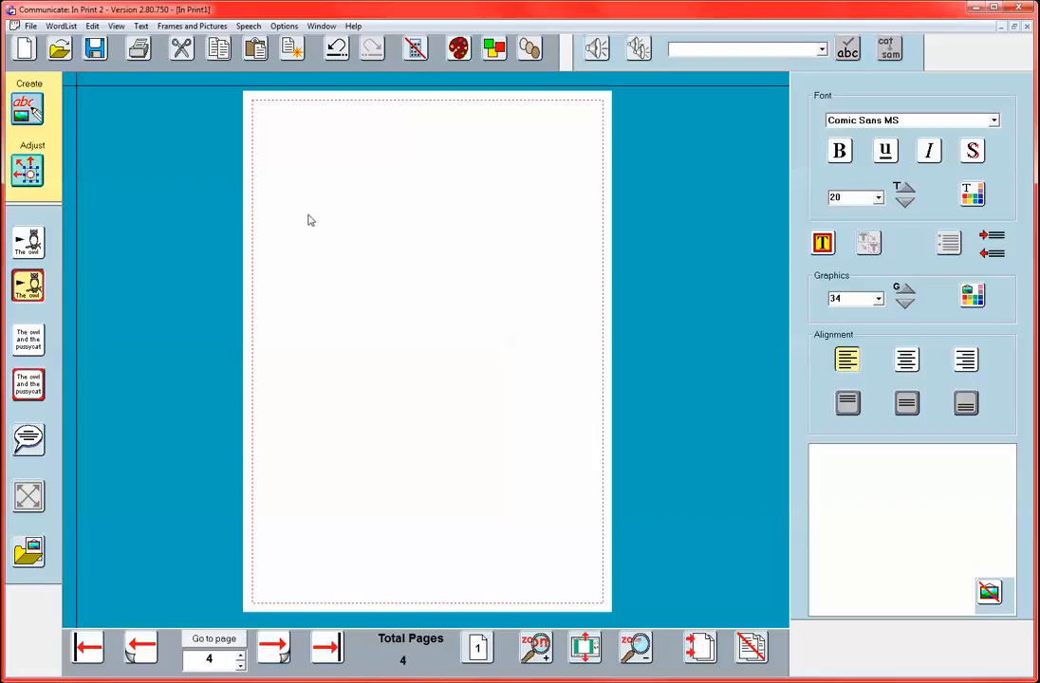
# Step: Draw a frame about 36 × 31 mm on the blank page and make it into a fixed-size table, 2 cells across and 3 down
pyautogui.moveTo(308, 217); pyautogui.dragTo(371, 273)
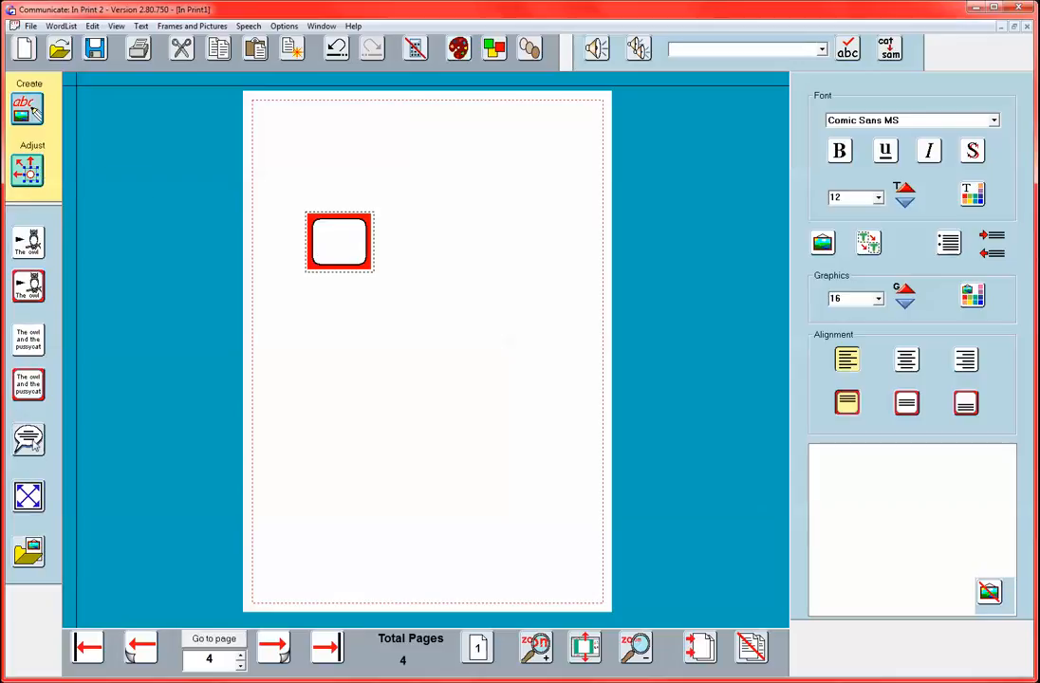
pyautogui.click(29, 173)
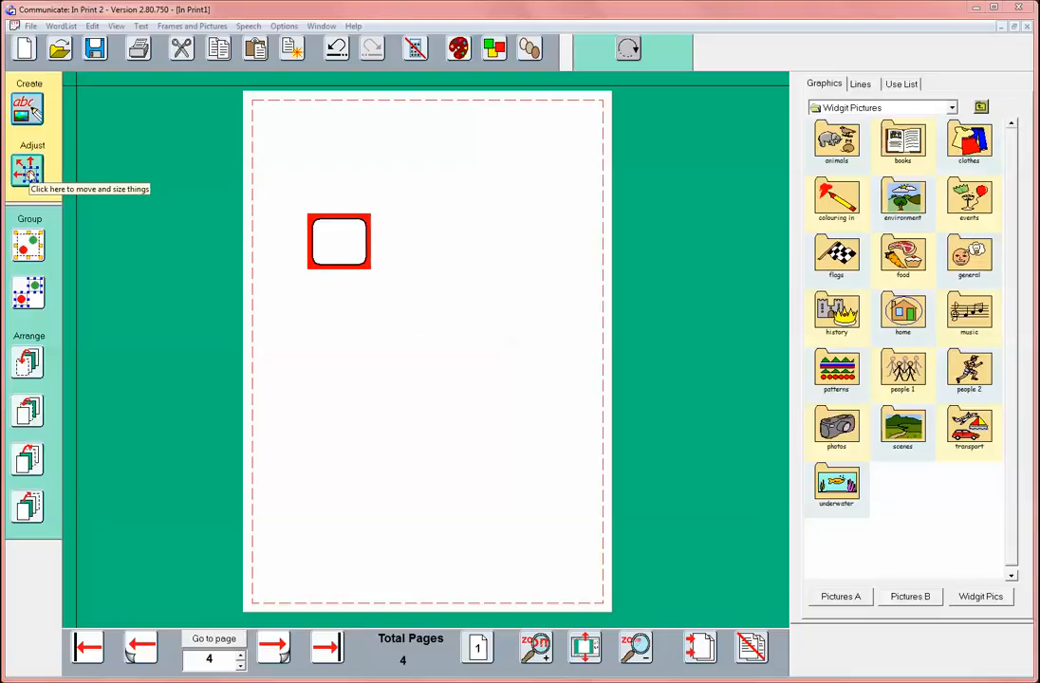
pyautogui.click(315, 222)
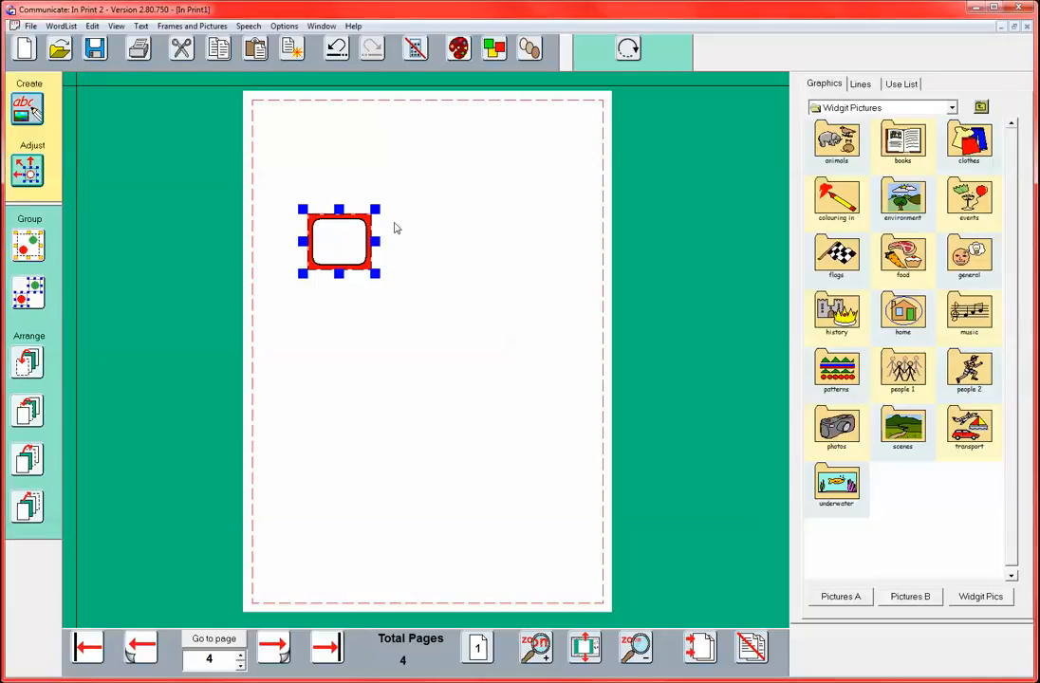
pyautogui.click(186, 29)
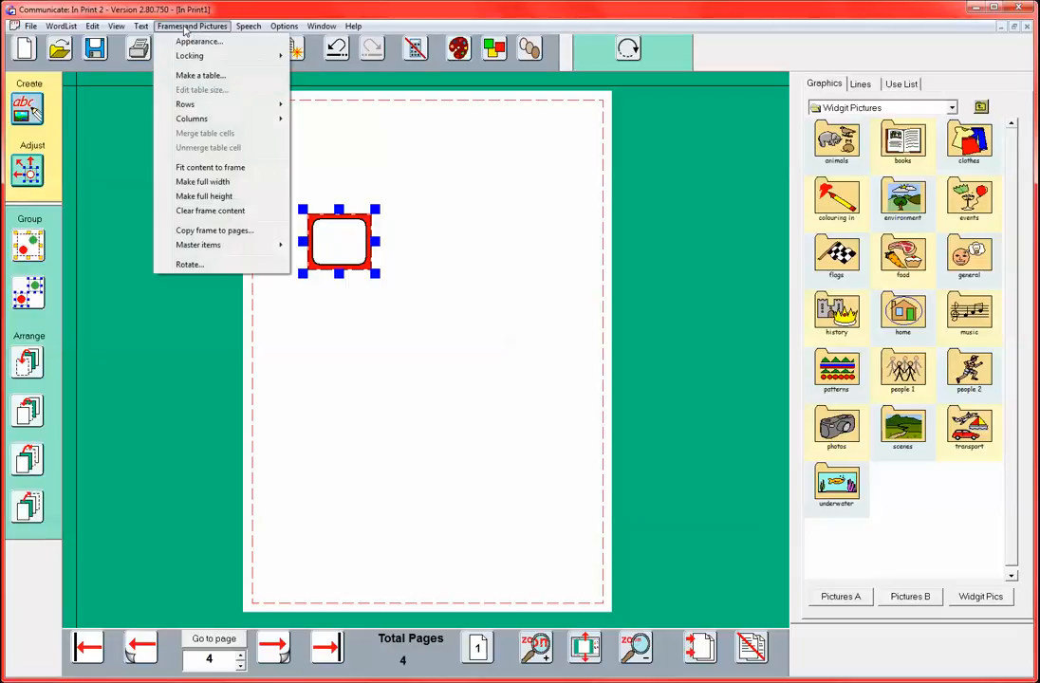
pyautogui.click(201, 75)
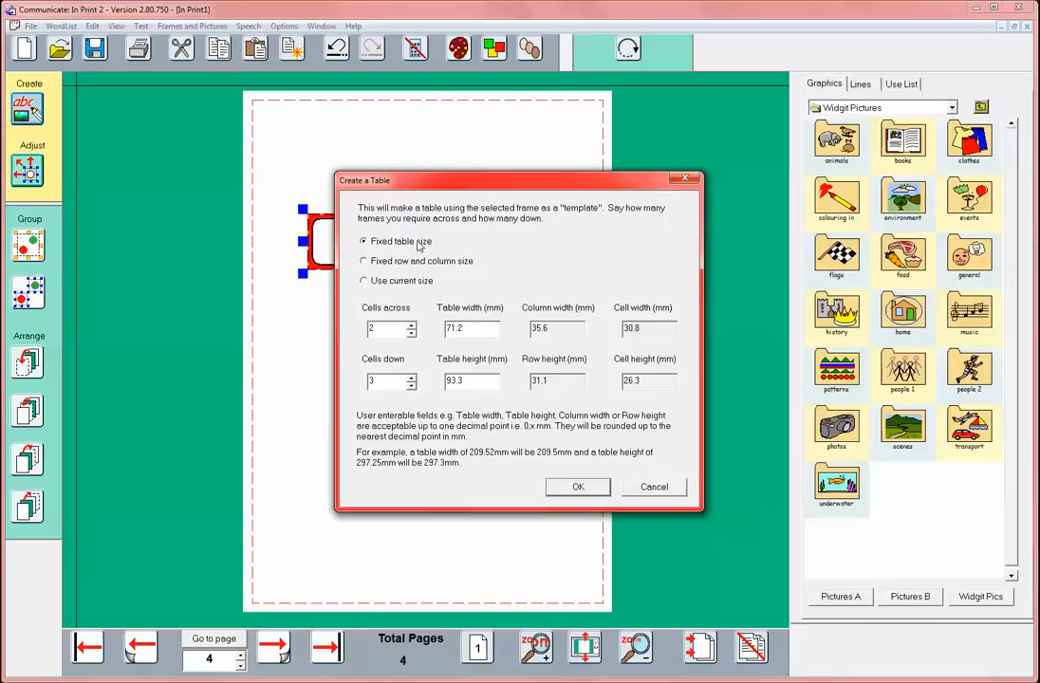
pyautogui.moveTo(389, 181); pyautogui.dragTo(385, 185)
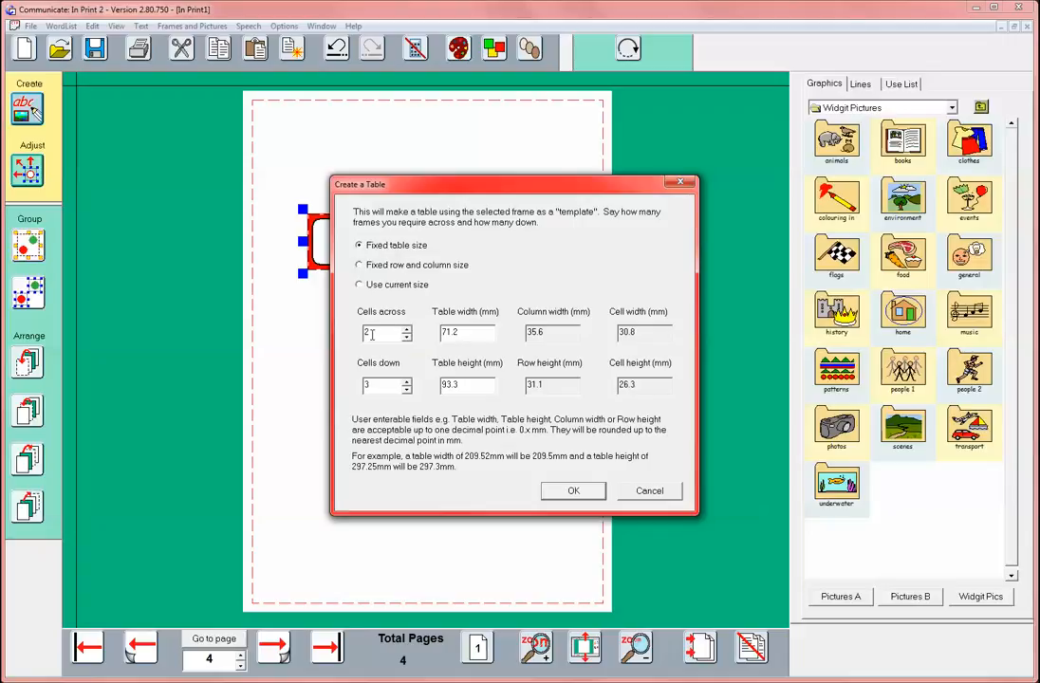
pyautogui.click(571, 493)
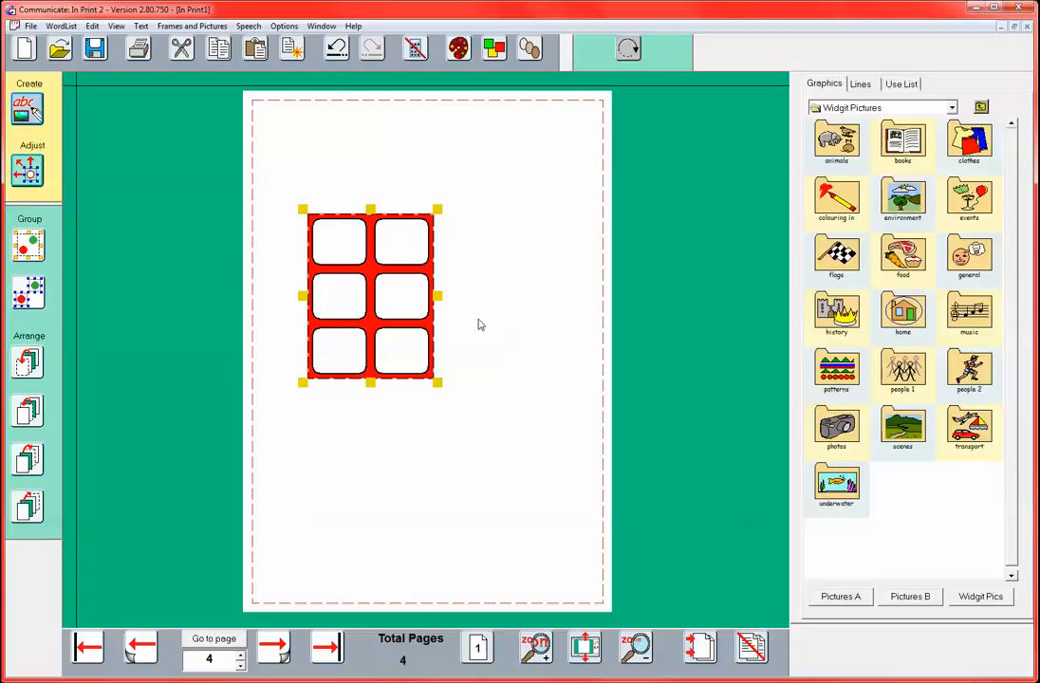
# Step: Move the table slightly and enlarge it from opposite corners until it fills the page margins
pyautogui.click(28, 147)
pyautogui.moveTo(337, 218)
pyautogui.mouseDown()
pyautogui.moveTo(395, 222)
pyautogui.moveTo(332, 228)
pyautogui.mouseUp()
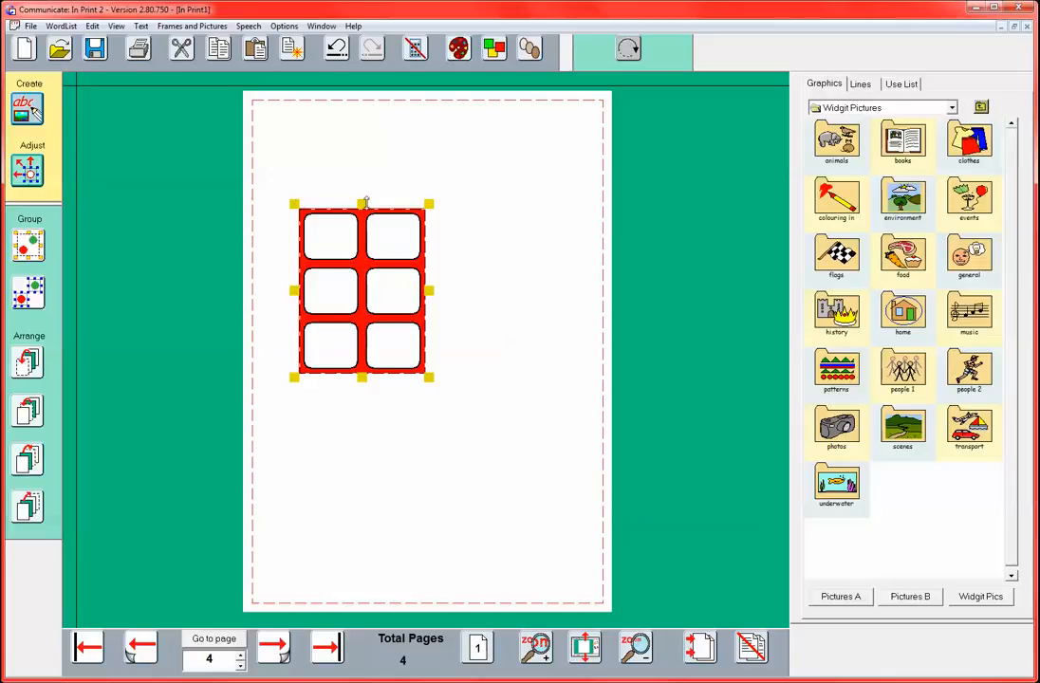
pyautogui.moveTo(293, 204); pyautogui.dragTo(244, 95)
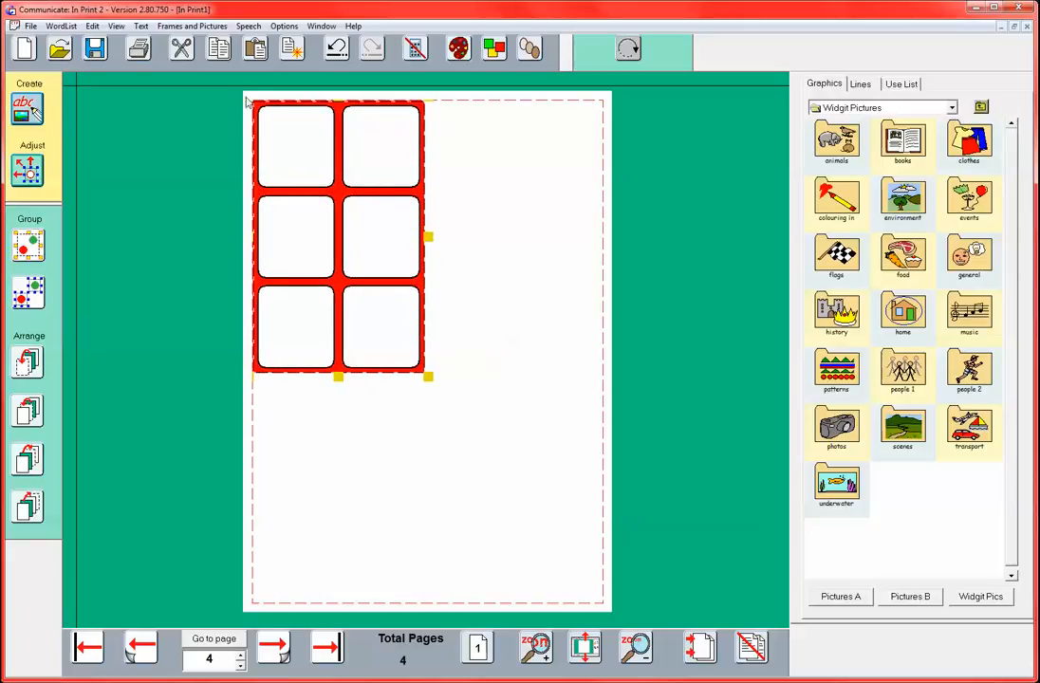
pyautogui.moveTo(428, 377); pyautogui.dragTo(608, 603)
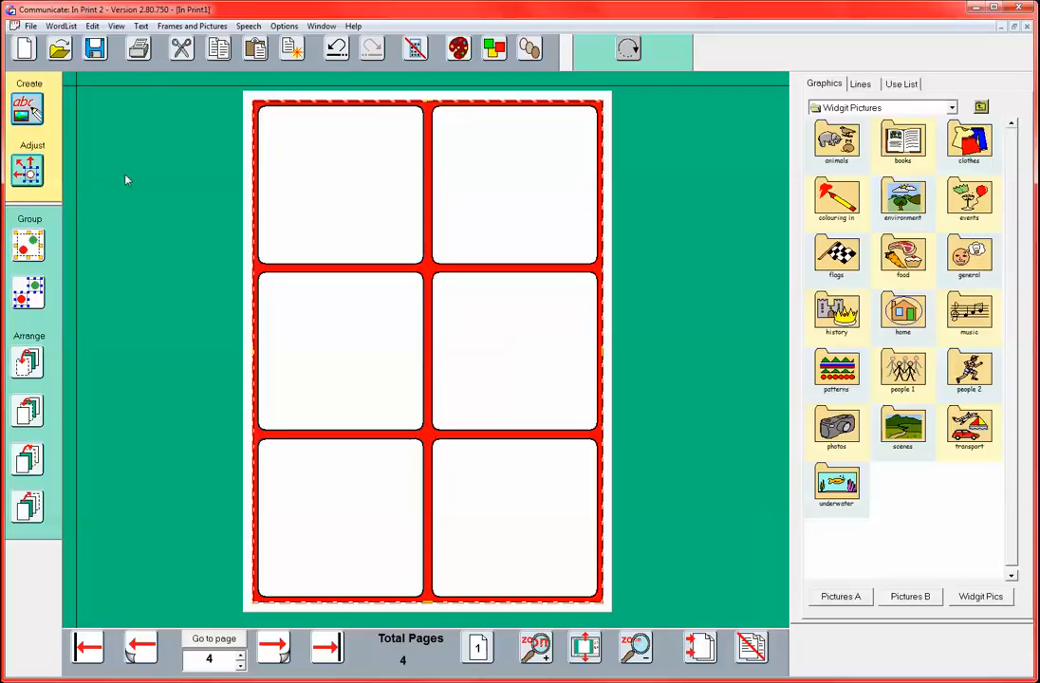
# Step: Change the border colour of the whole table to blue in the frame appearance settings
pyautogui.click(181, 27)
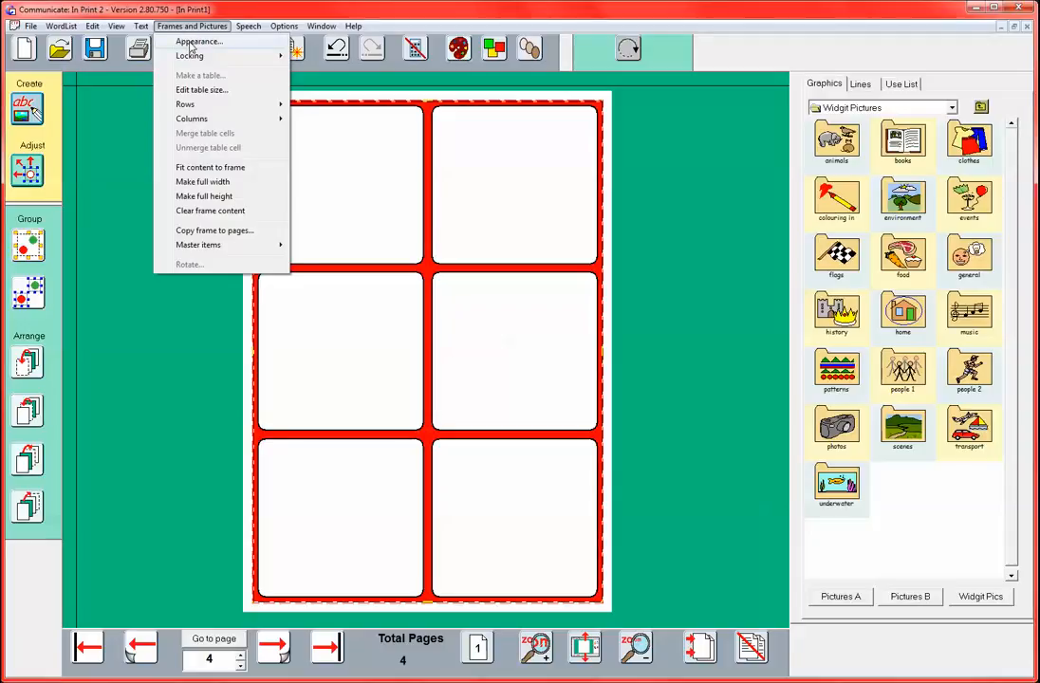
pyautogui.click(191, 43)
pyautogui.moveTo(518, 202); pyautogui.dragTo(559, 230)
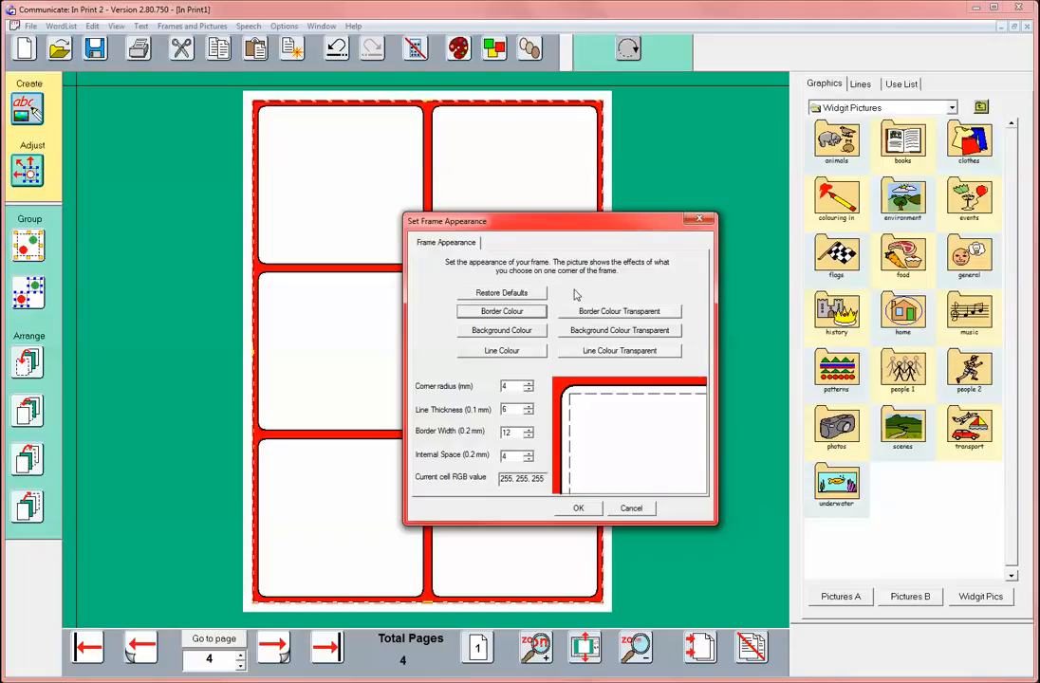
pyautogui.click(525, 311)
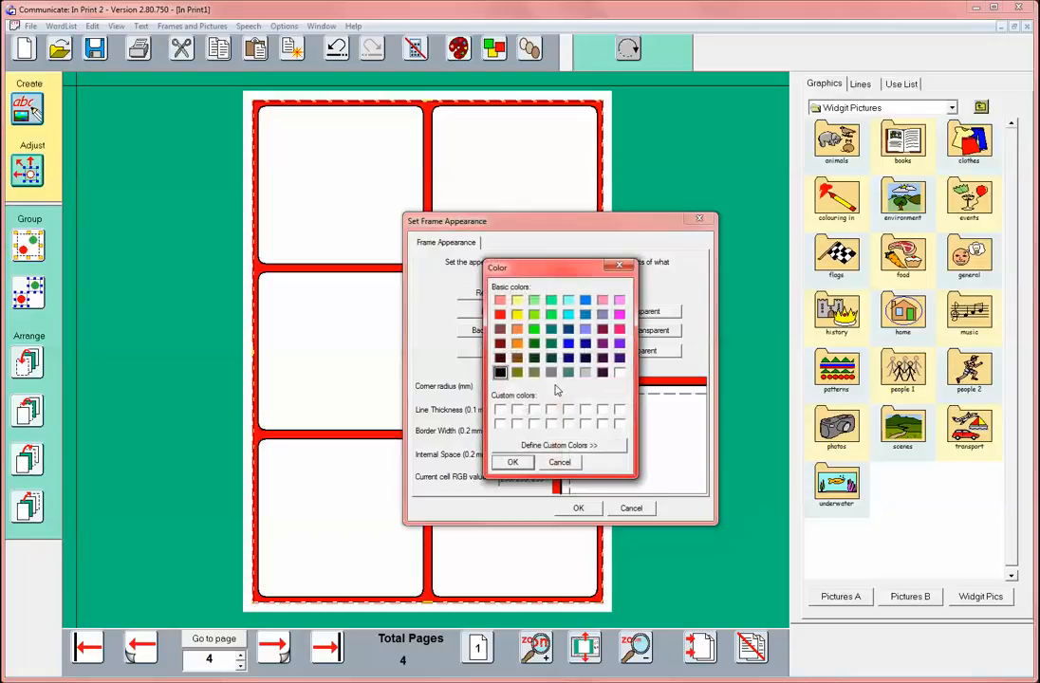
pyautogui.click(551, 343)
pyautogui.click(513, 462)
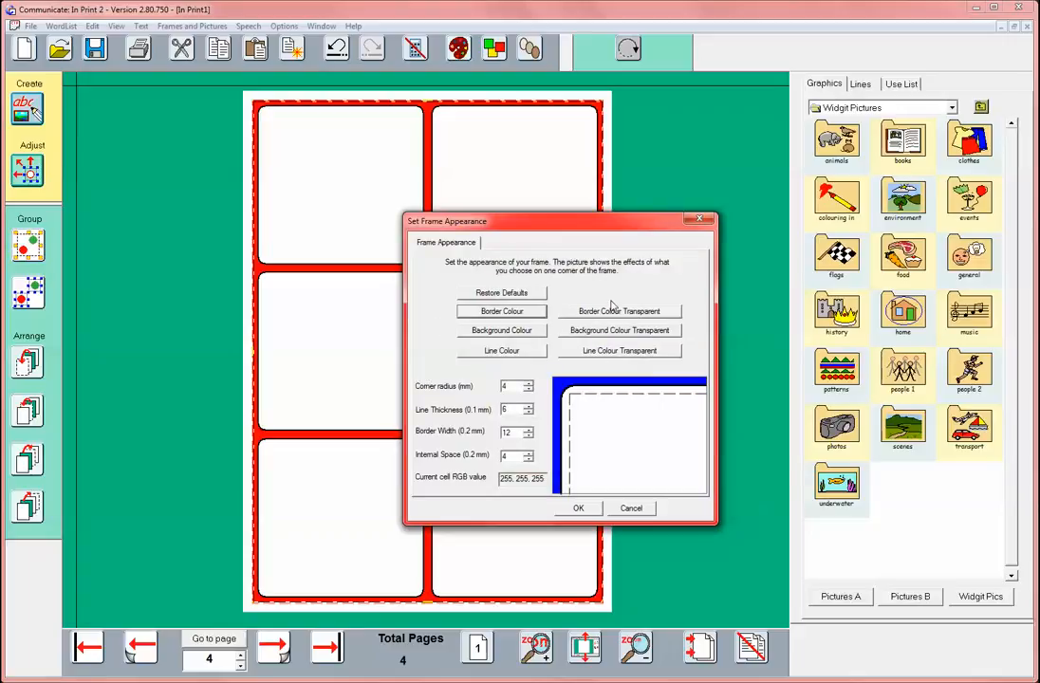
pyautogui.click(576, 510)
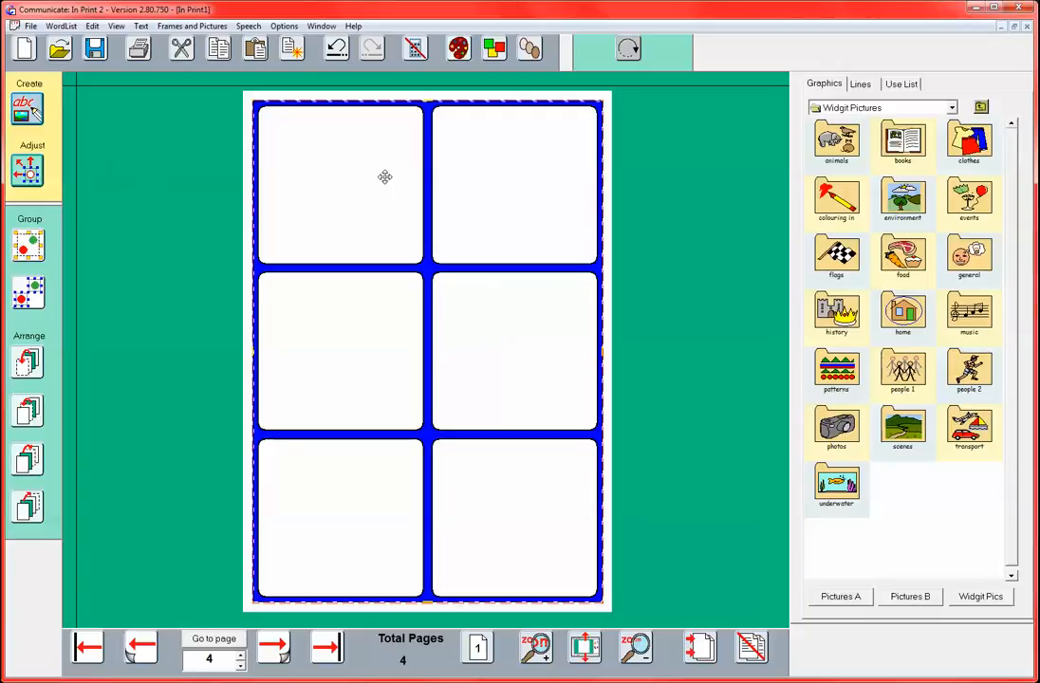
# Step: Switch to Create mode and place the text cursor in each of the six table cells in turn
pyautogui.click(27, 109)
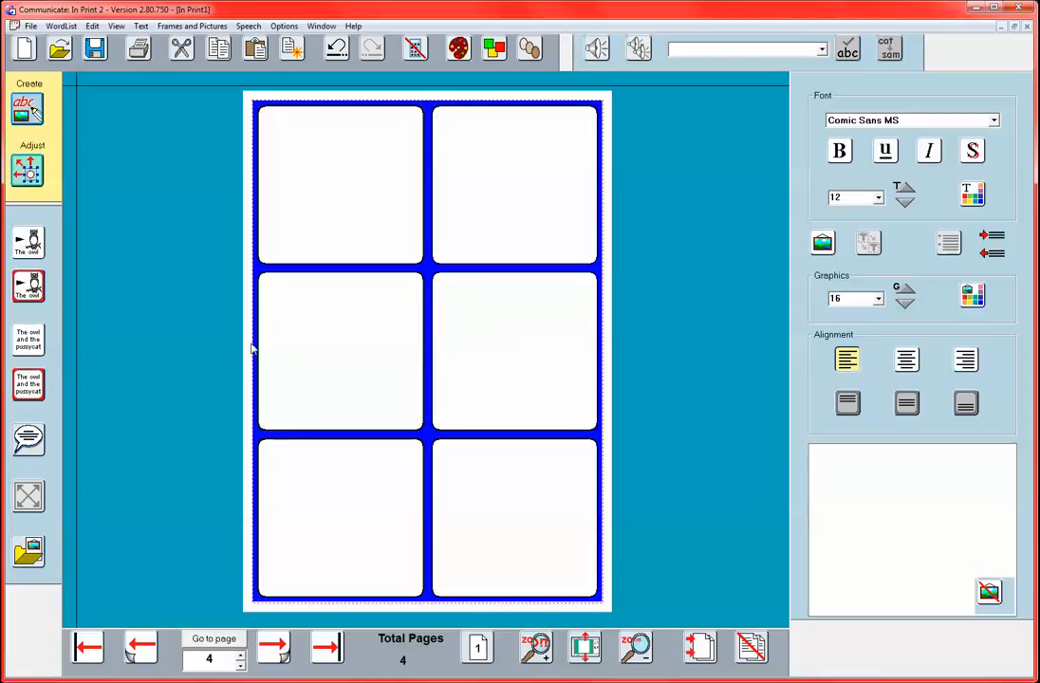
pyautogui.click(345, 237)
pyautogui.click(511, 164)
pyautogui.click(283, 365)
pyautogui.click(484, 315)
pyautogui.click(350, 489)
pyautogui.click(474, 468)
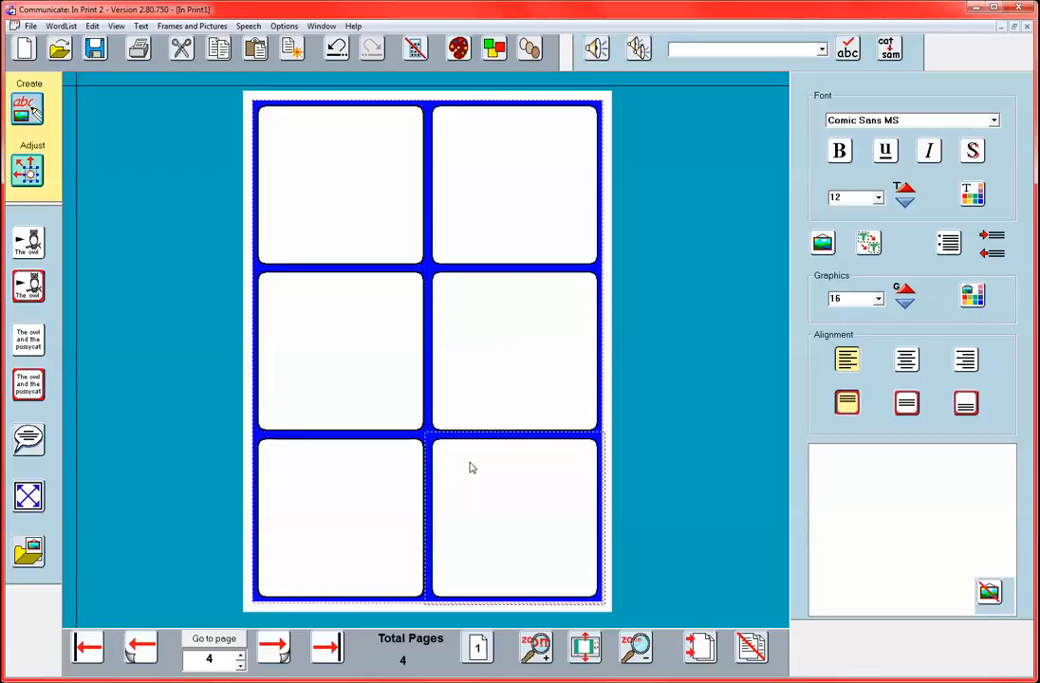
# Step: Enter "How" in the first cell of the top row, fit it to the cell, and centre it horizontally and vertically
pyautogui.click(311, 150)
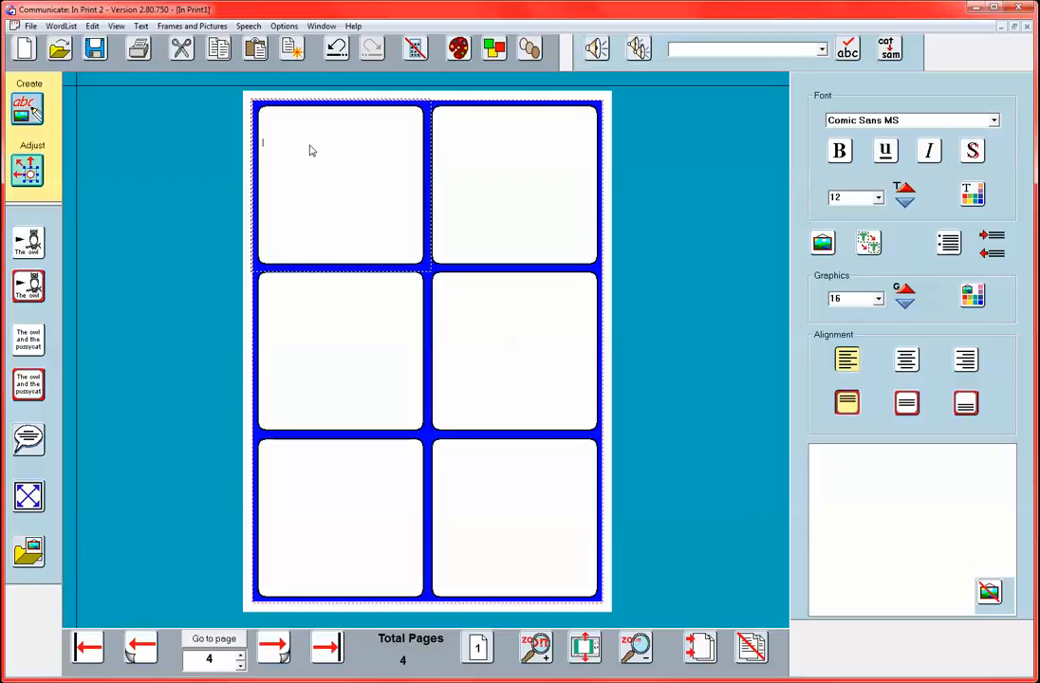
pyautogui.write('How')
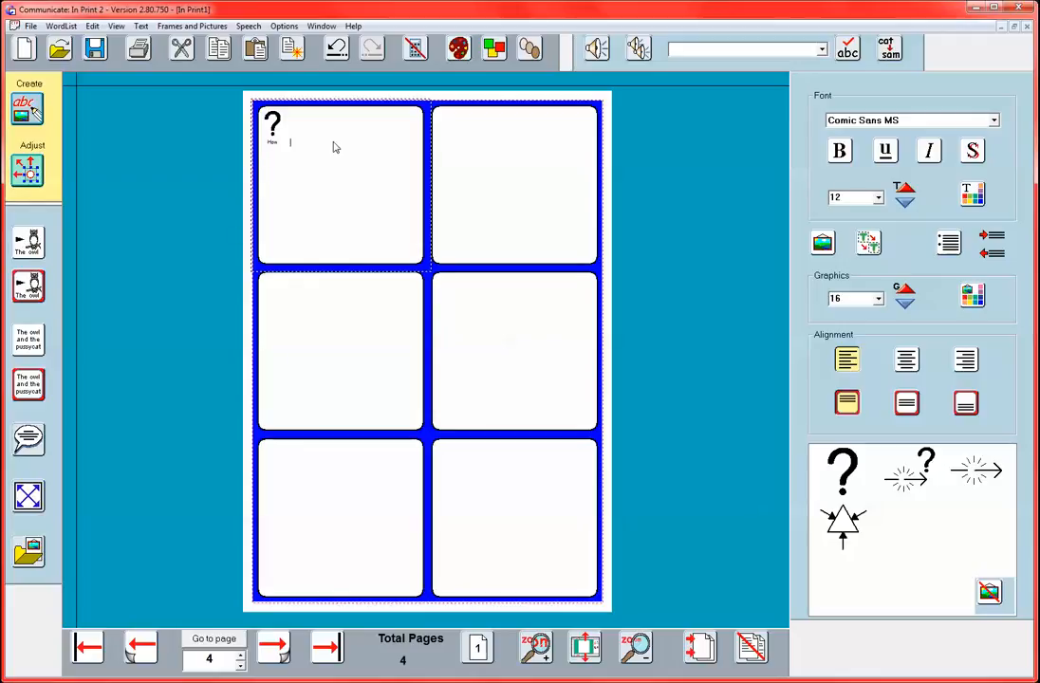
pyautogui.click(28, 496)
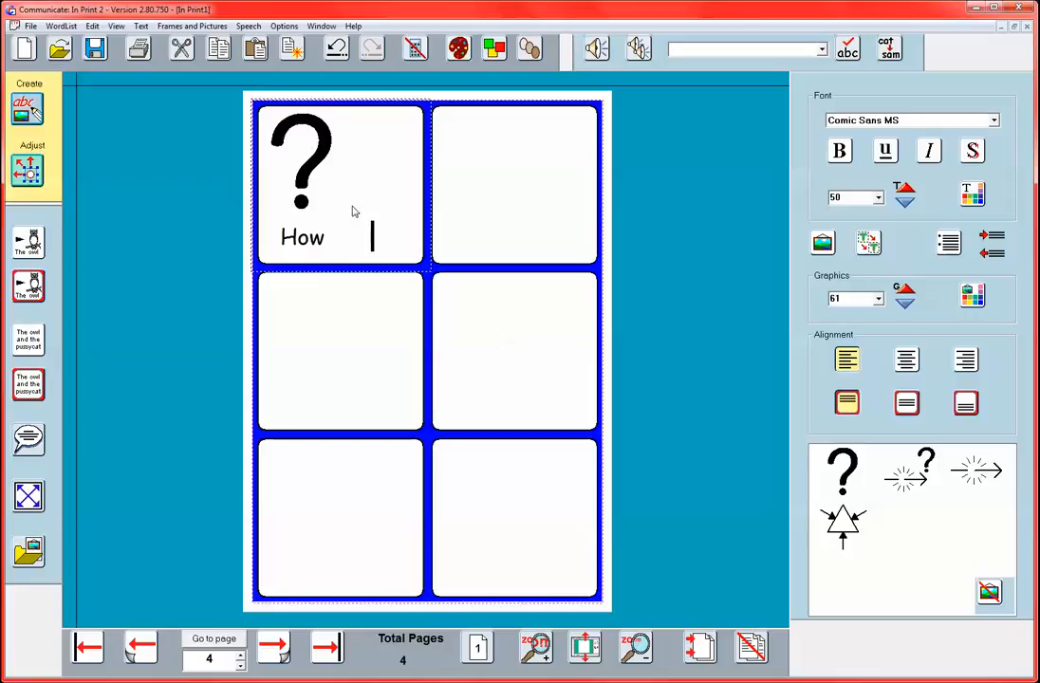
pyautogui.click(308, 240)
pyautogui.click(906, 359)
pyautogui.click(908, 403)
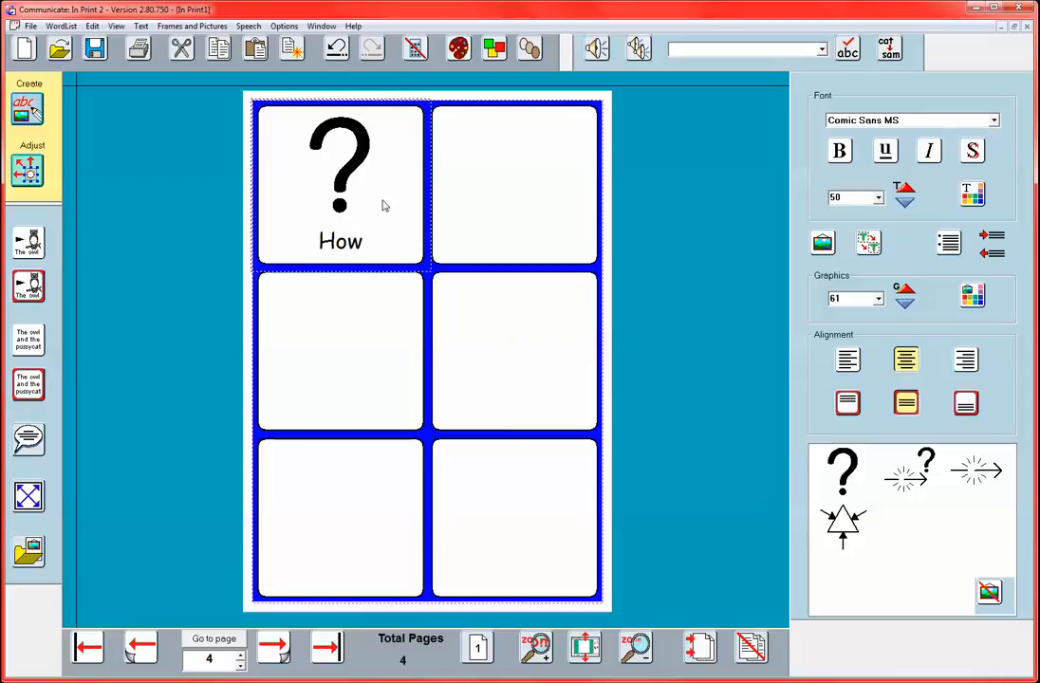
# Step: Enter "do", "we" and "make" in the next three cells, each fitted to its cell and centred both ways
pyautogui.click(499, 234)
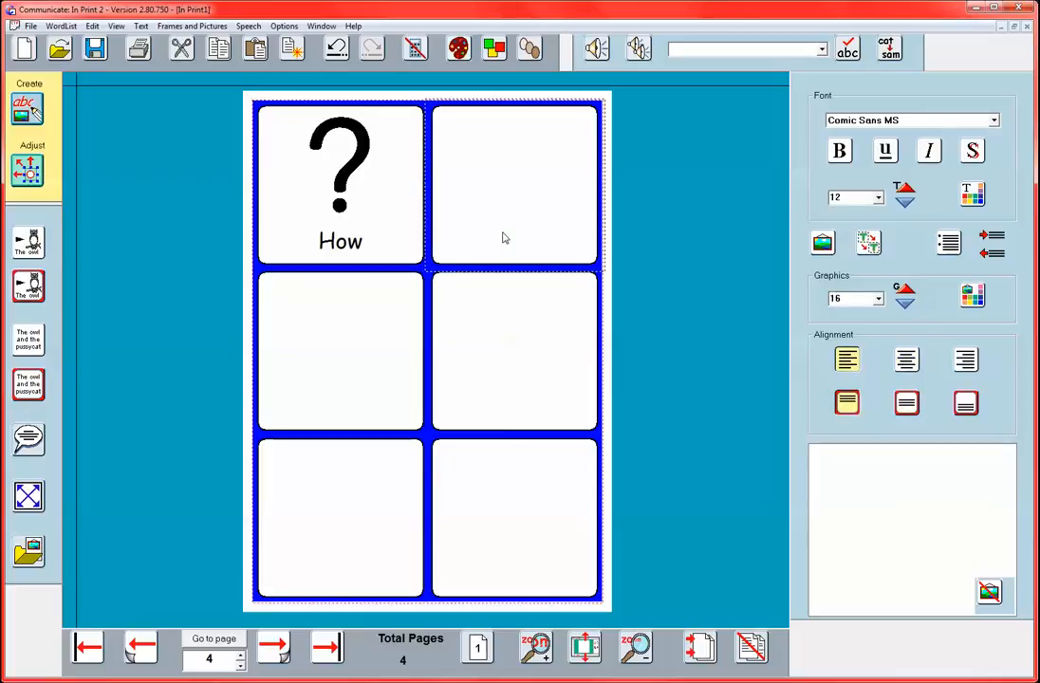
pyautogui.write('do')
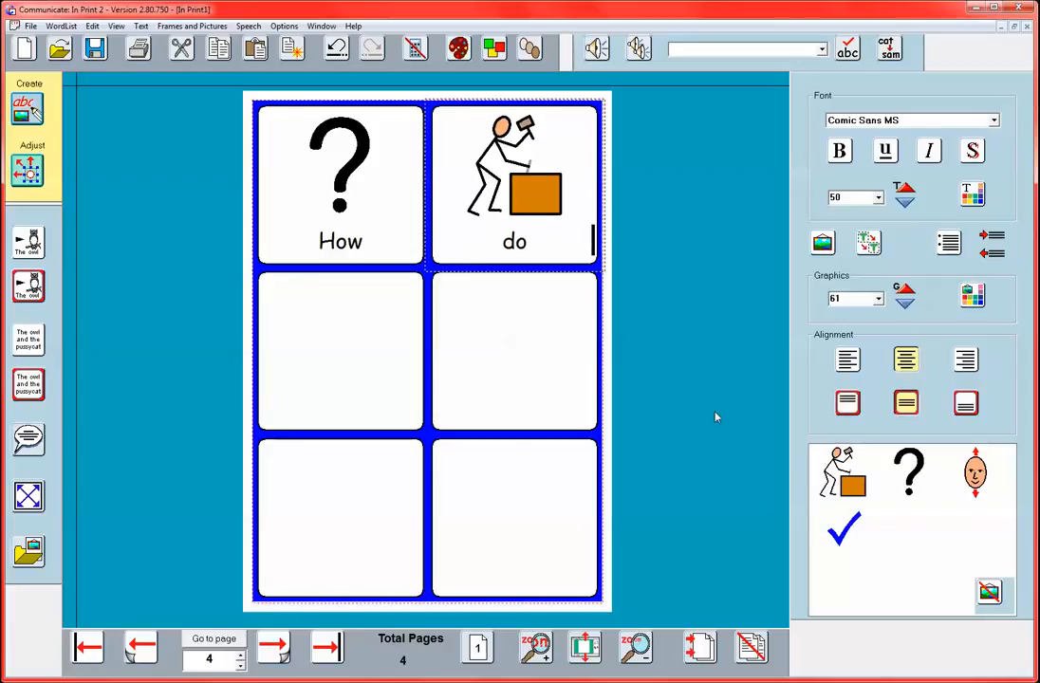
pyautogui.click(385, 369)
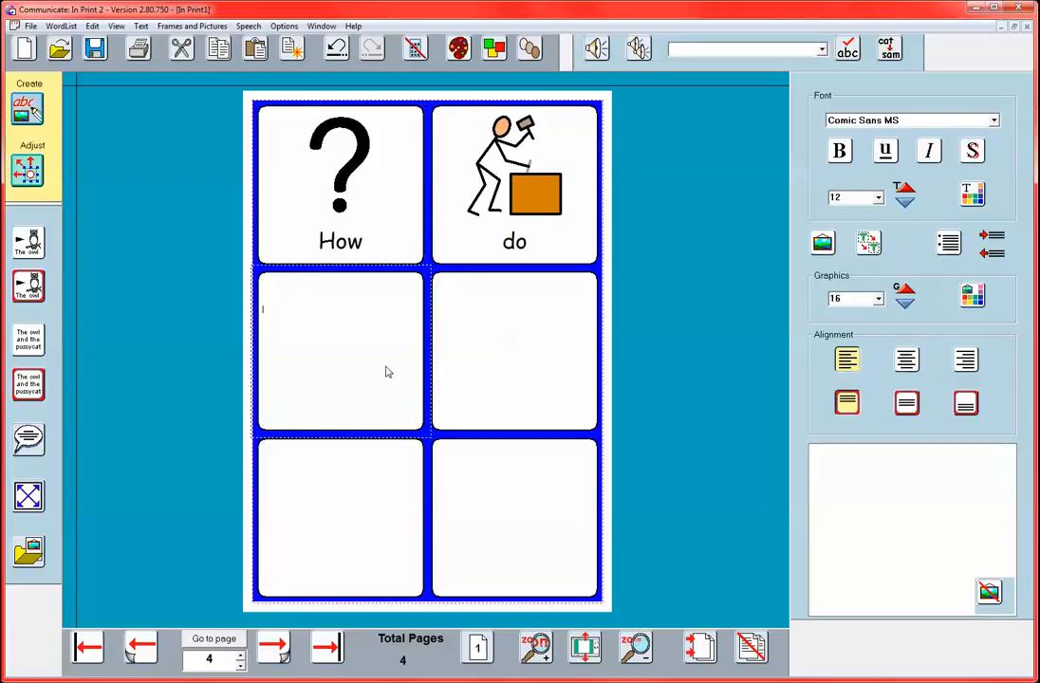
pyautogui.write('we')
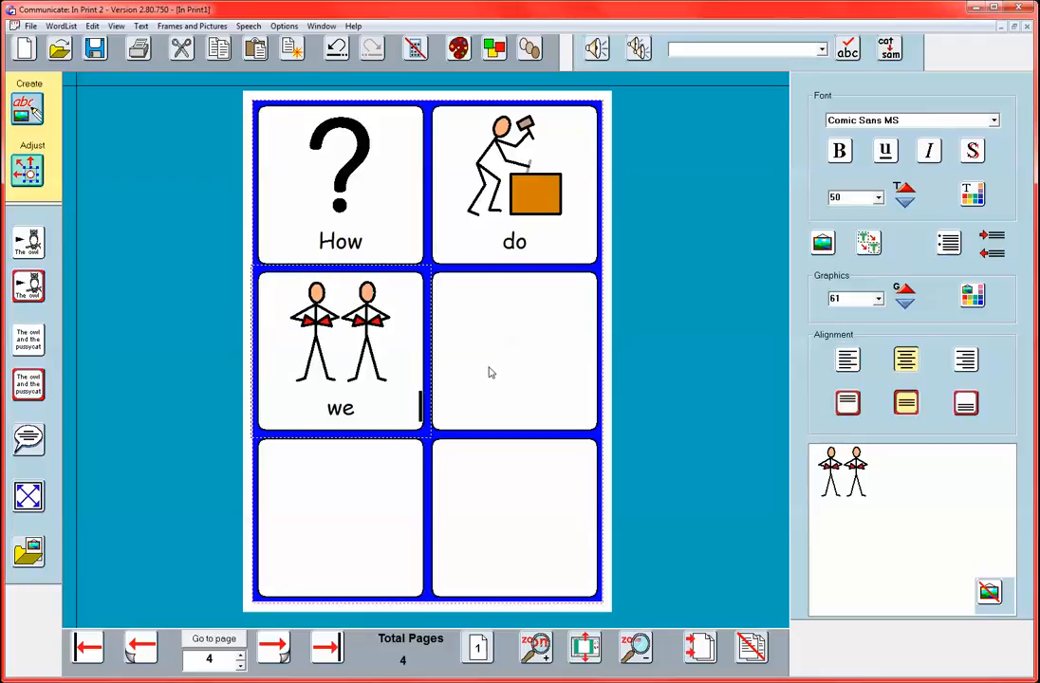
pyautogui.press('Tab')
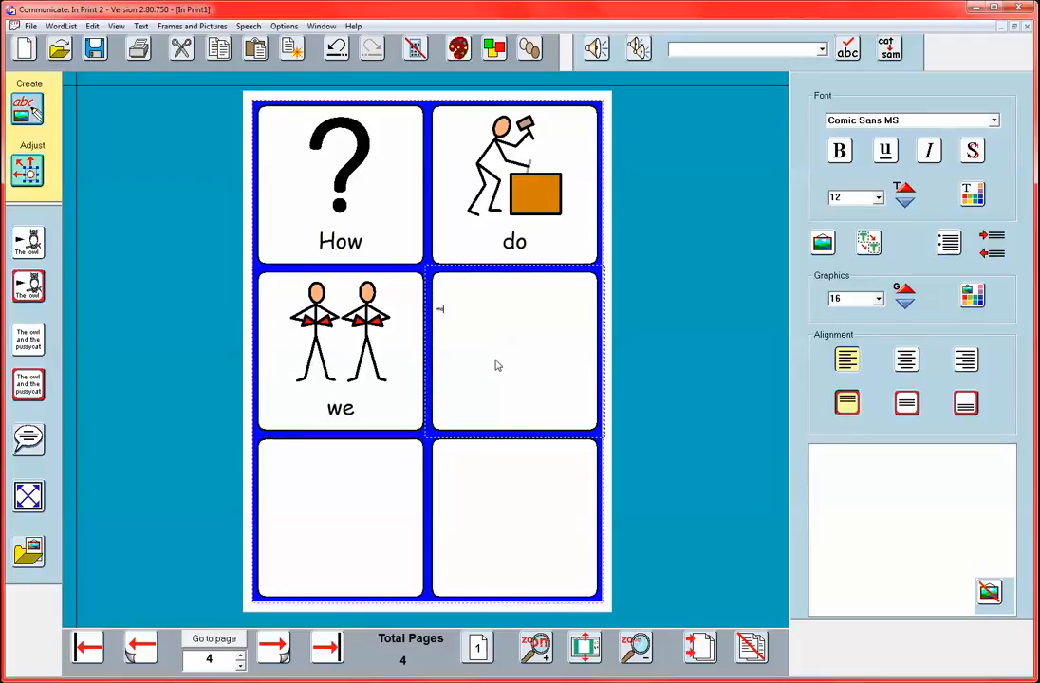
pyautogui.write('make')
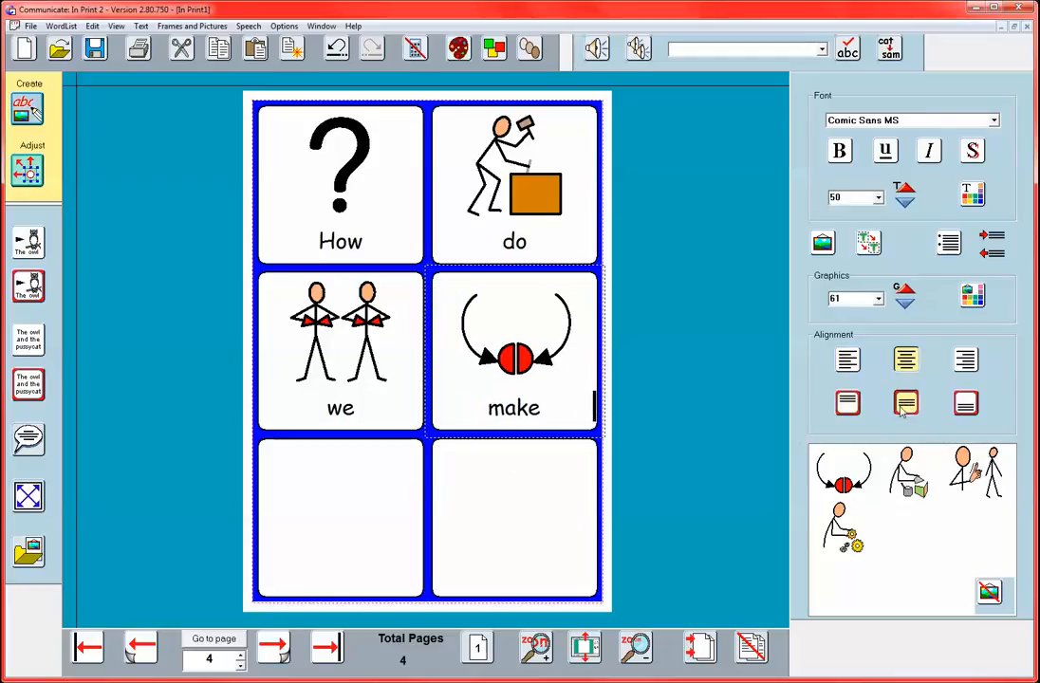
# Step: Enter "this" and "grid?" in the two cells of the last row, each fitted to its cell and centred both ways
pyautogui.click(329, 559)
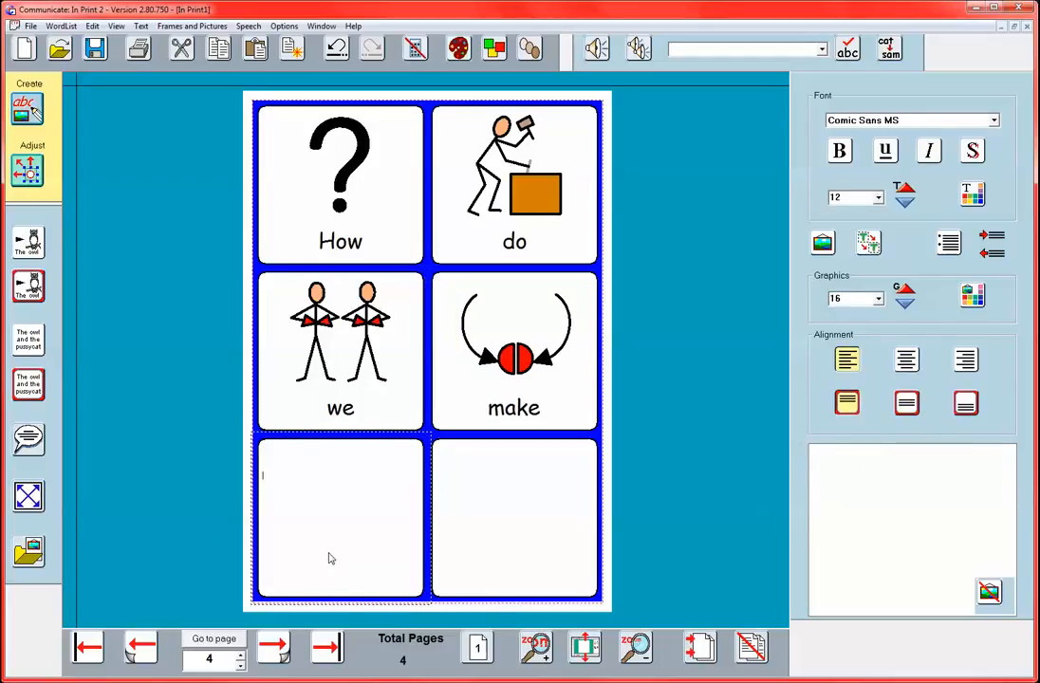
pyautogui.write('this')
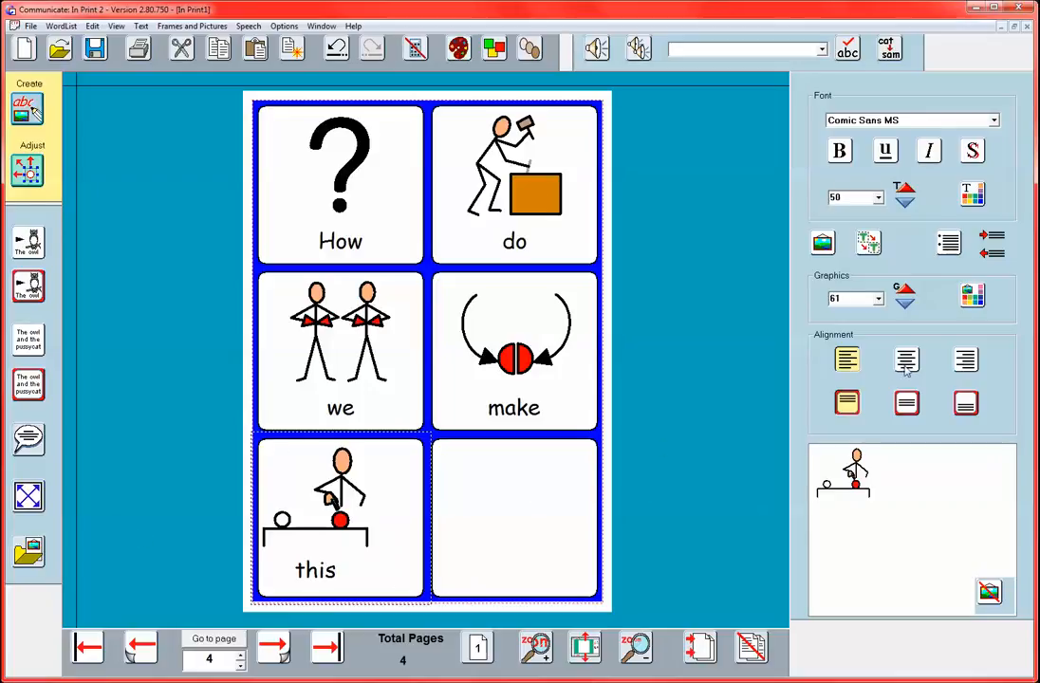
pyautogui.click(541, 533)
pyautogui.write('grid')
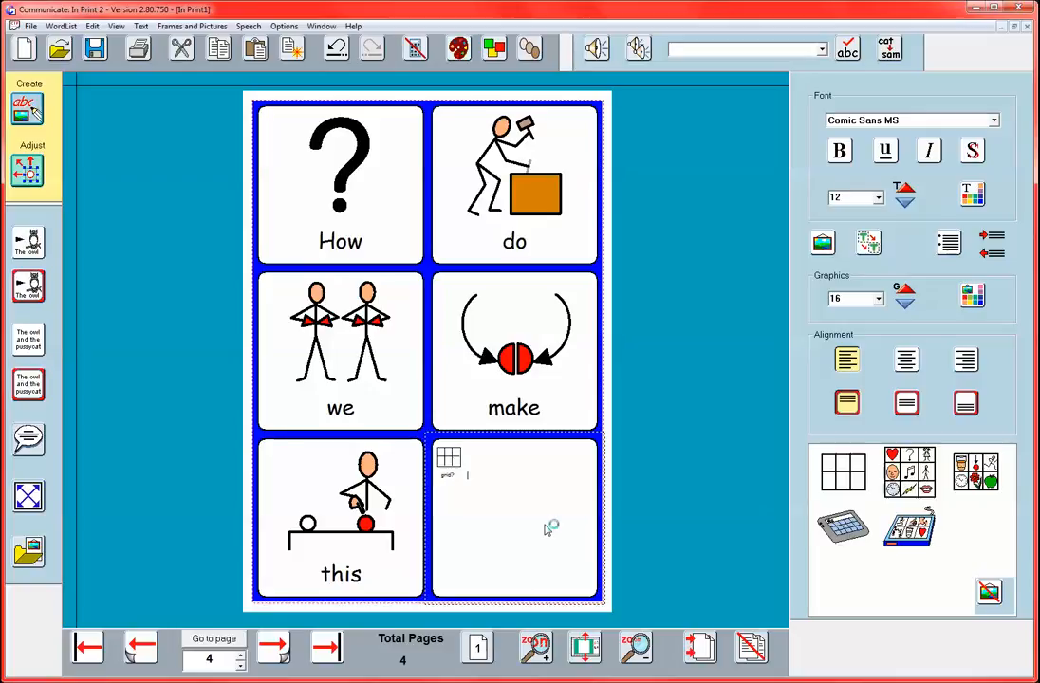
pyautogui.write('?')
pyautogui.click(908, 368)
pyautogui.click(906, 402)
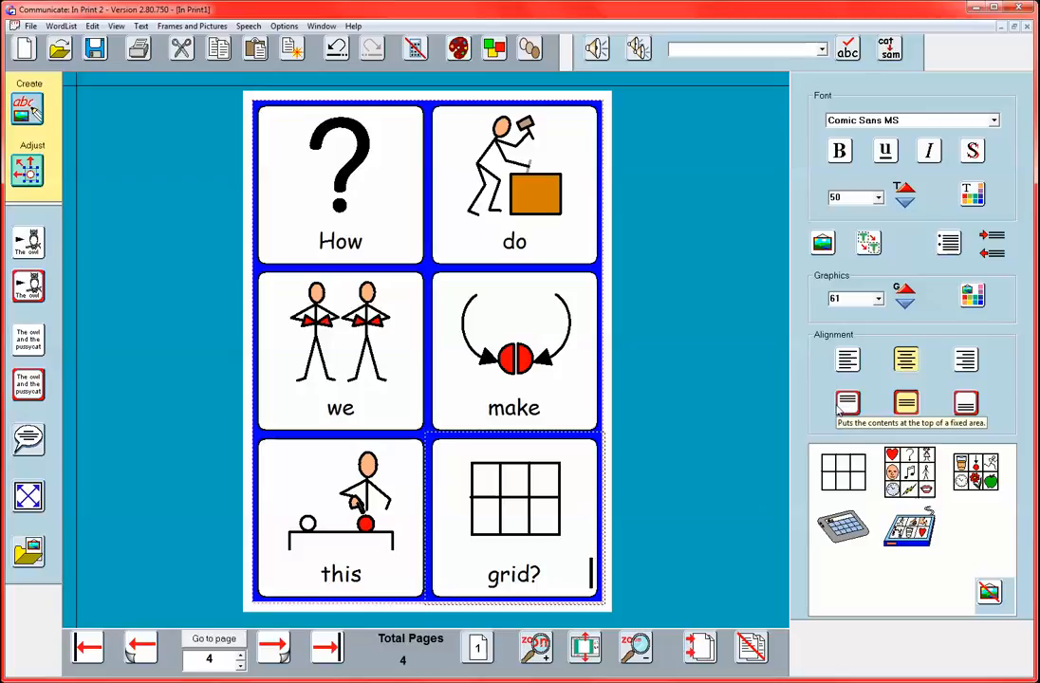
pyautogui.click(116, 681)
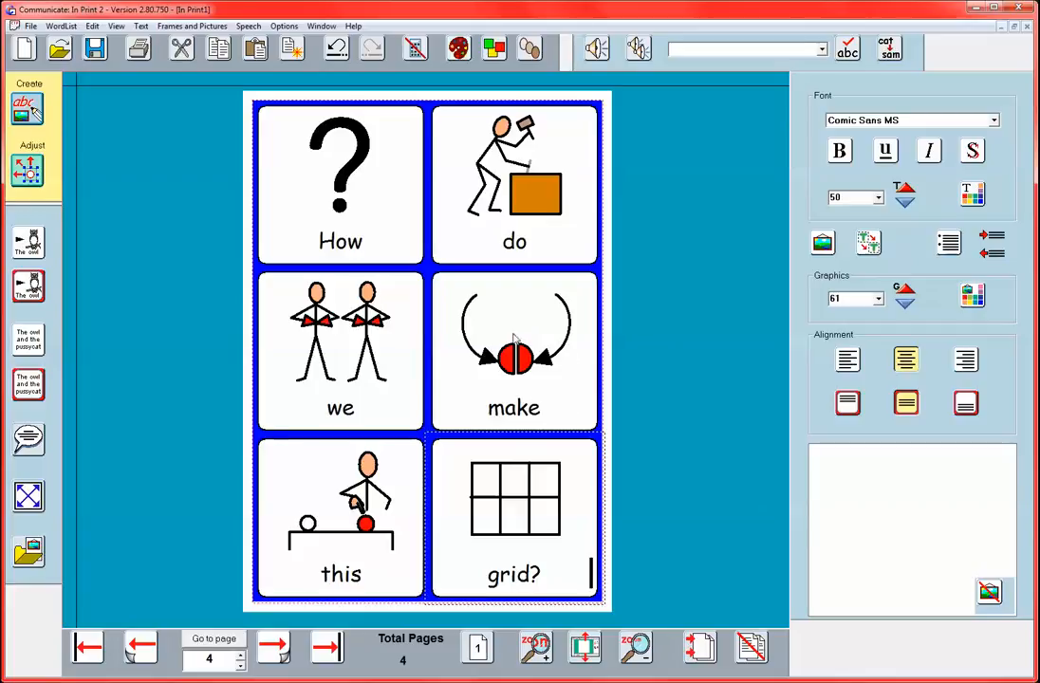
# Step: Open the graphics library, browse the clothes, environment and people 1 folders of Widgit Pictures, and view the line drawing options
pyautogui.click(512, 409)
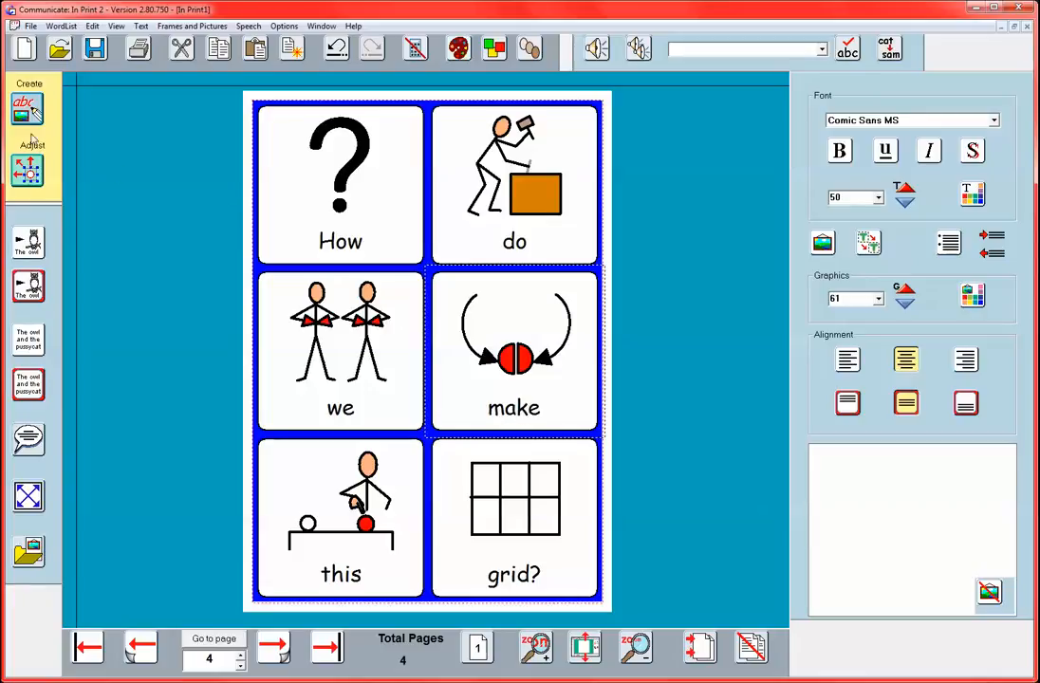
pyautogui.click(30, 554)
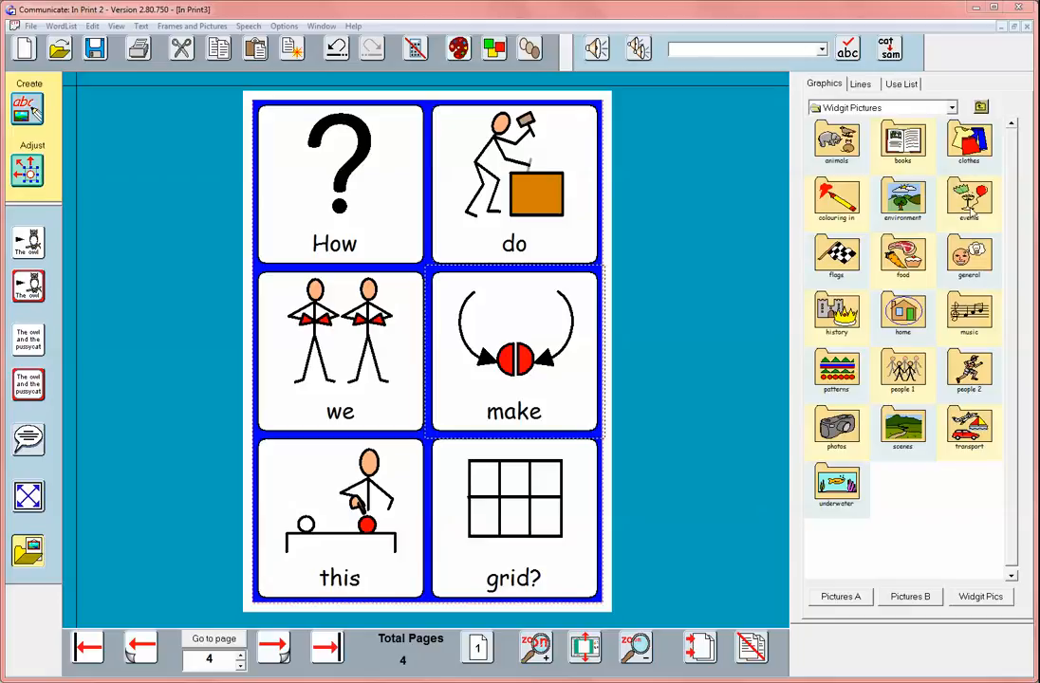
pyautogui.click(823, 108)
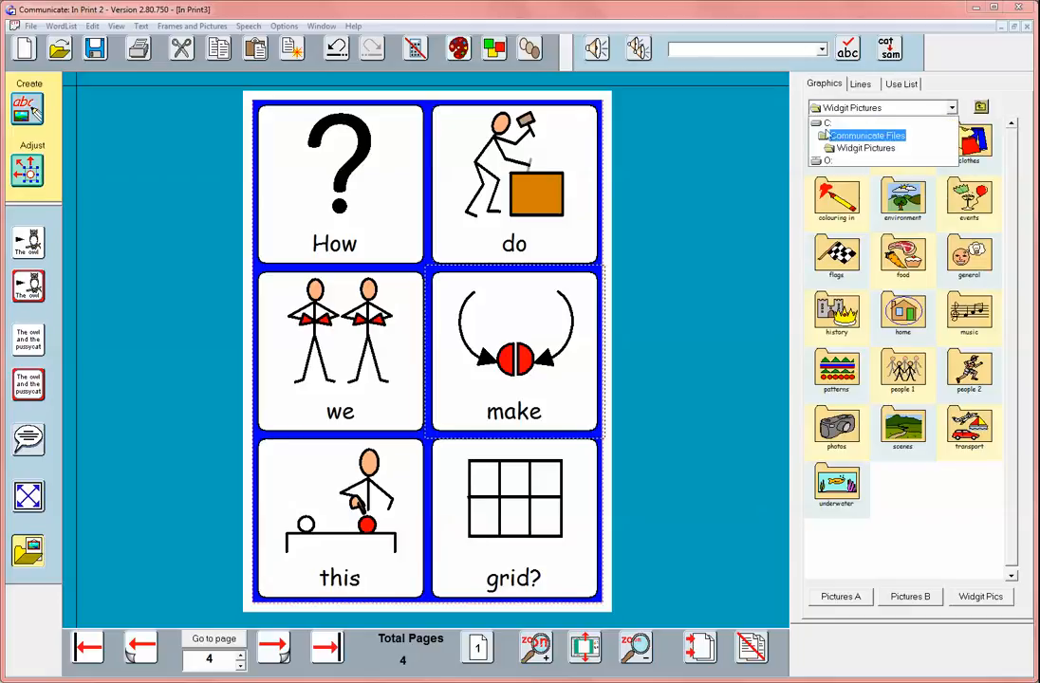
pyautogui.click(966, 116)
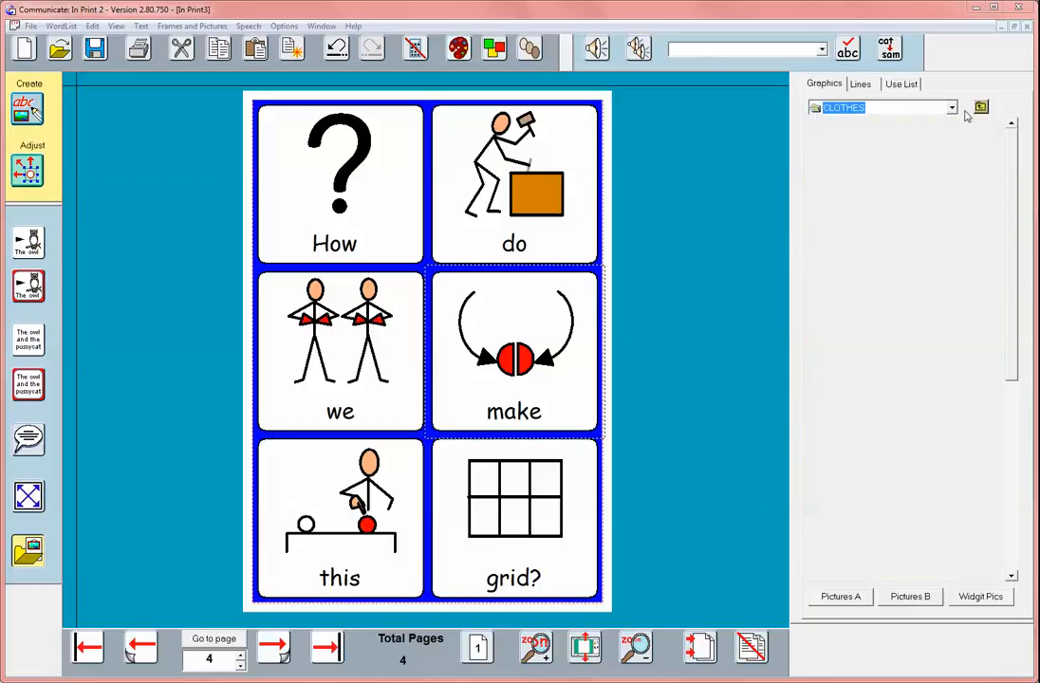
pyautogui.click(981, 108)
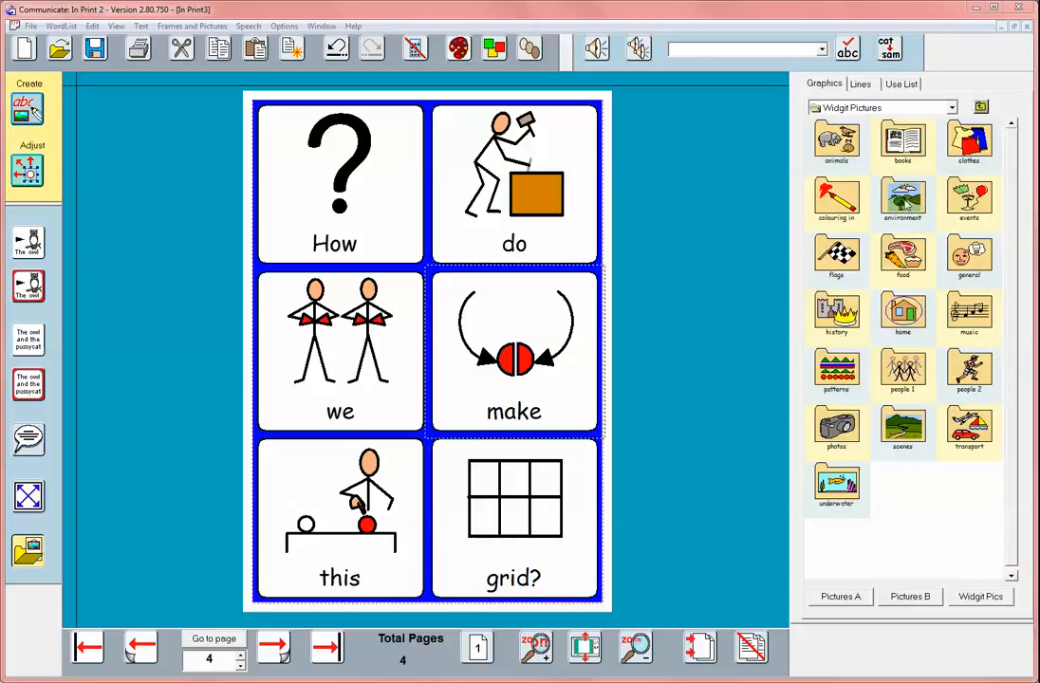
pyautogui.click(903, 199)
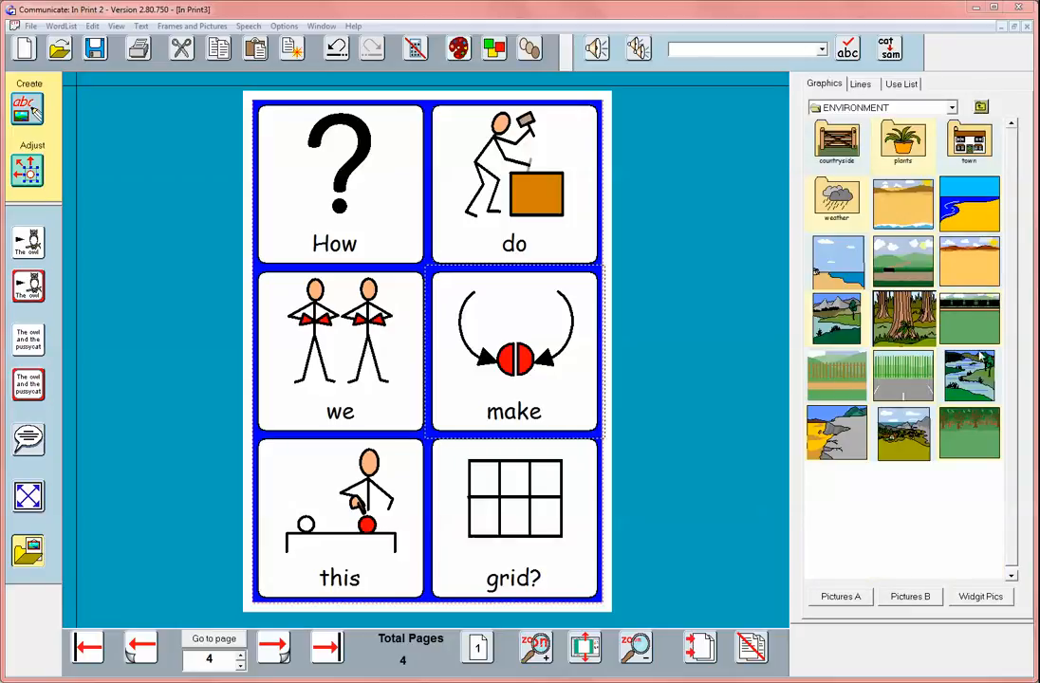
pyautogui.click(981, 107)
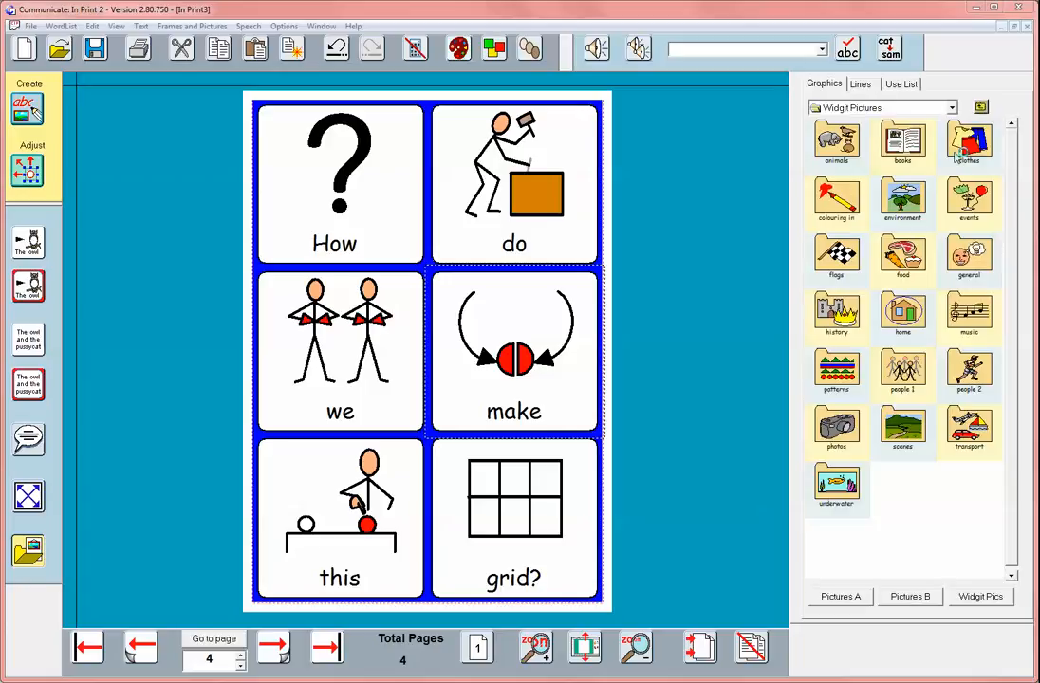
pyautogui.click(902, 370)
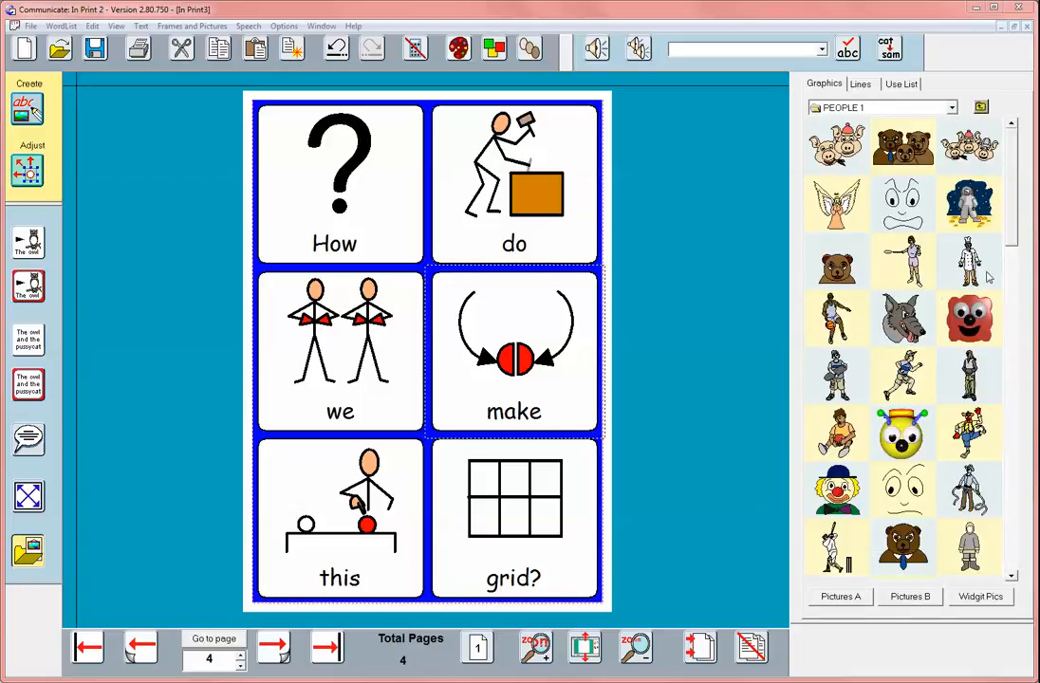
pyautogui.moveTo(1011, 242); pyautogui.dragTo(1003, 189)
pyautogui.click(981, 108)
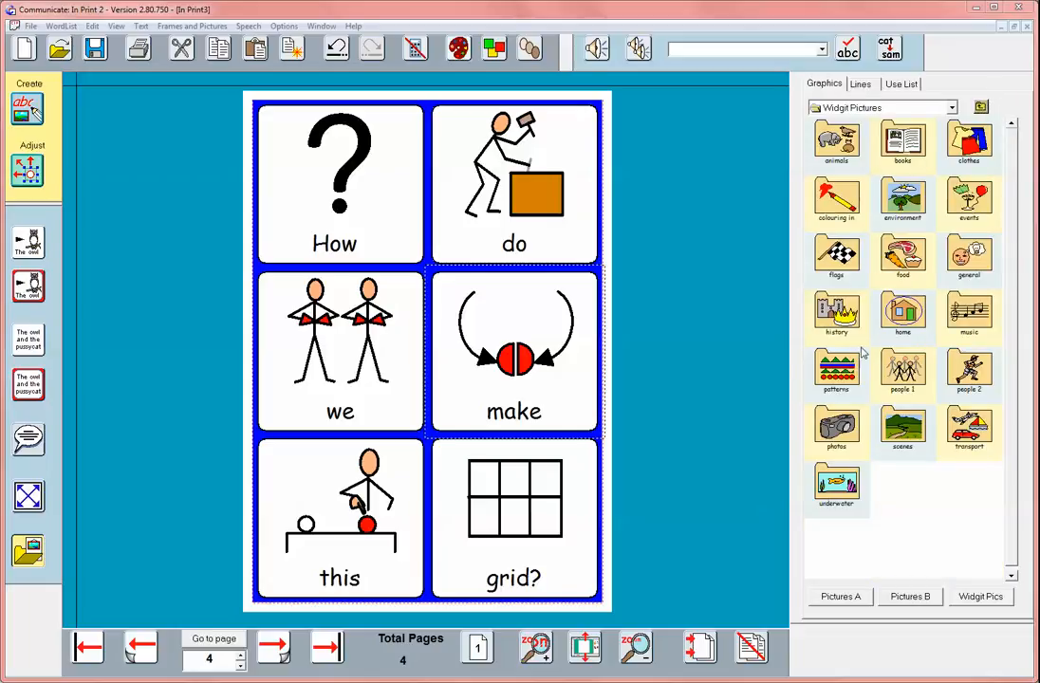
pyautogui.click(861, 85)
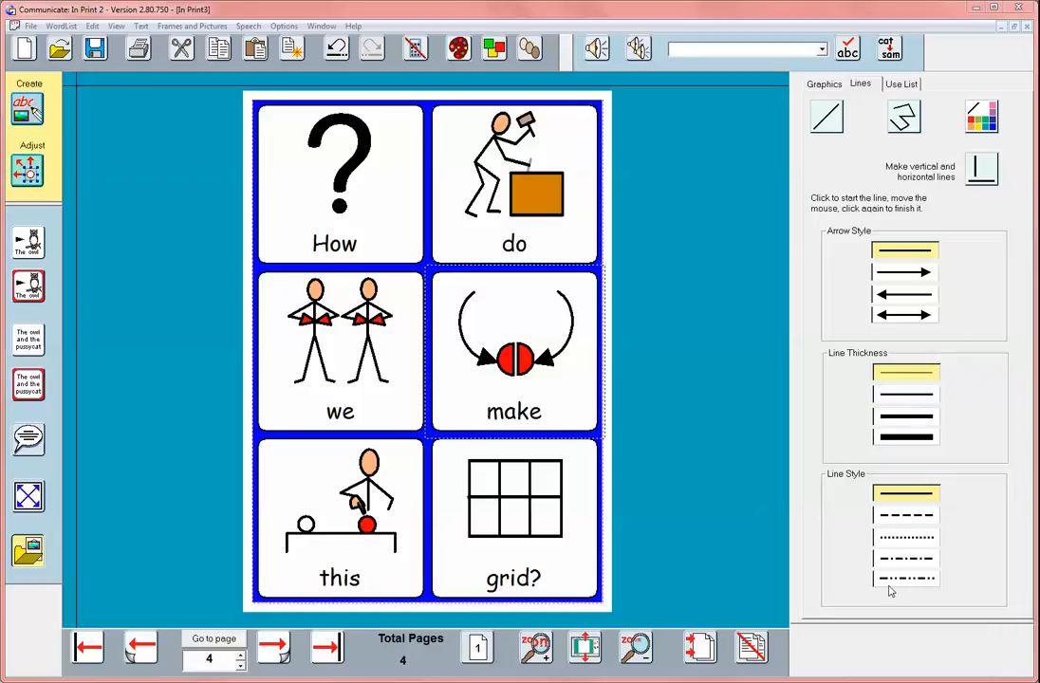
# Step: Find "wall" in the symbol wordlist and replace the picture in the "make" cell with the brick wall symbol
pyautogui.click(902, 85)
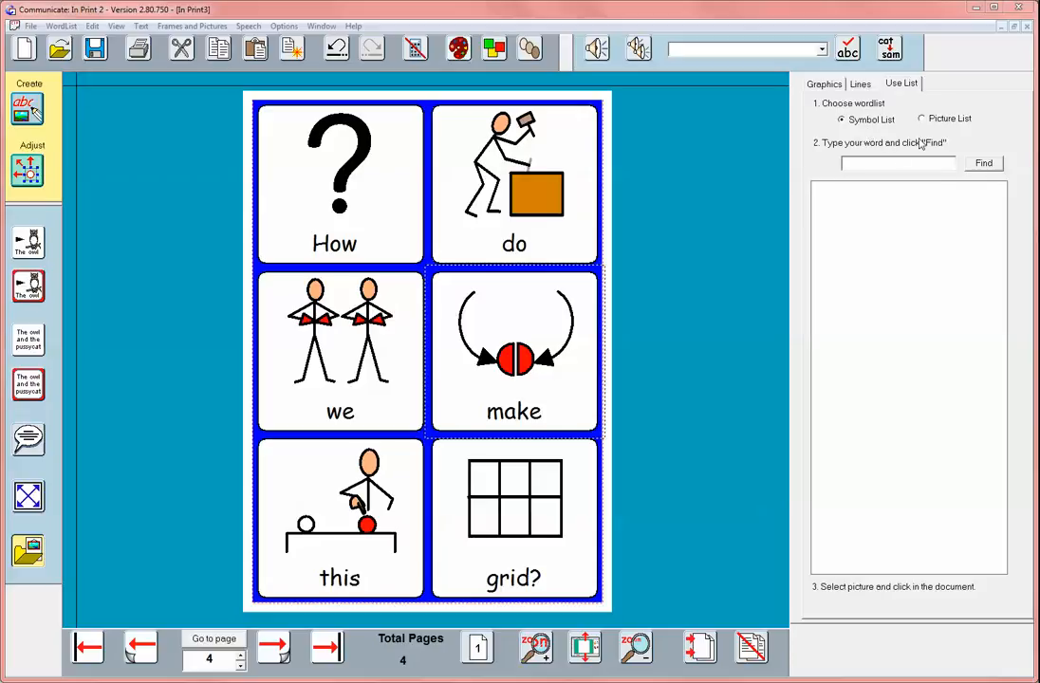
pyautogui.click(852, 163)
pyautogui.write('wall')
pyautogui.press('Return')
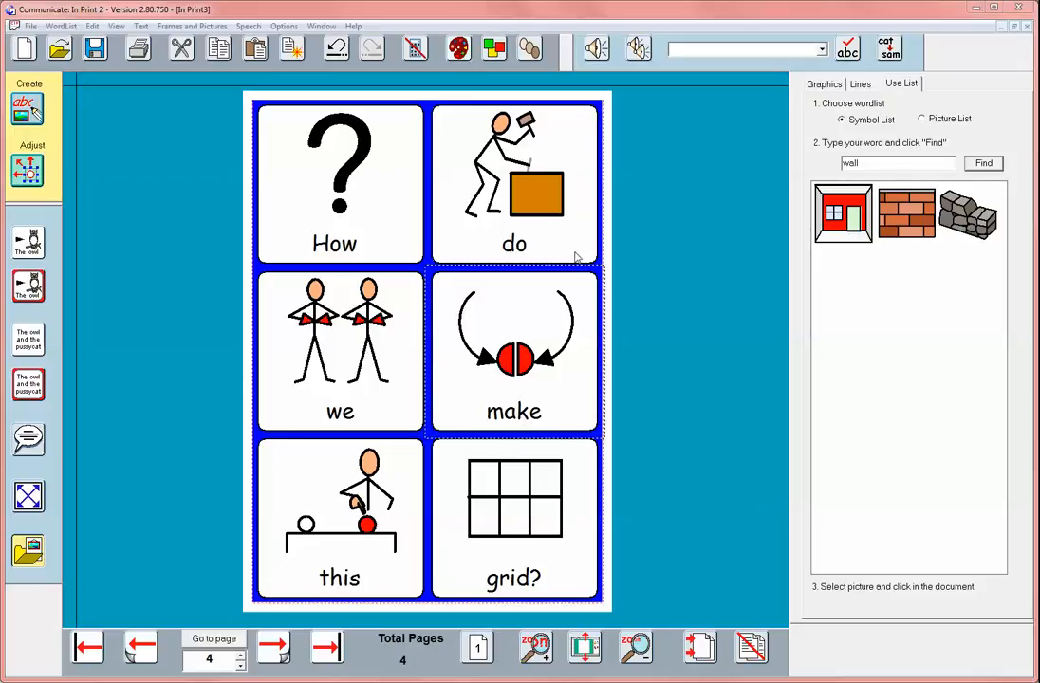
pyautogui.click(517, 411)
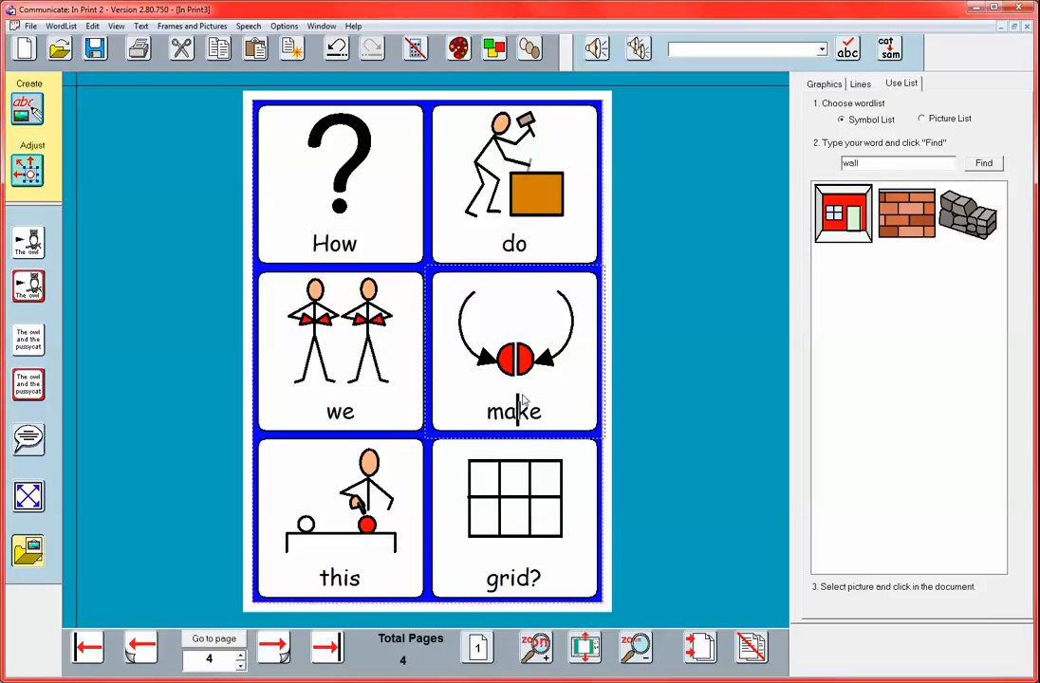
pyautogui.click(906, 219)
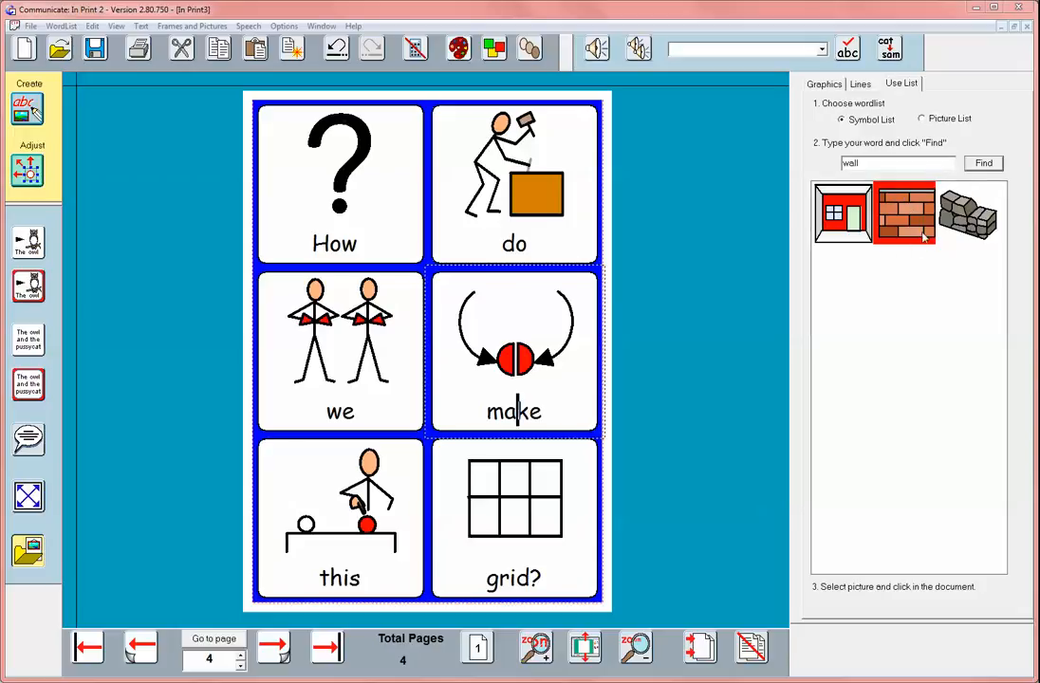
pyautogui.click(517, 410)
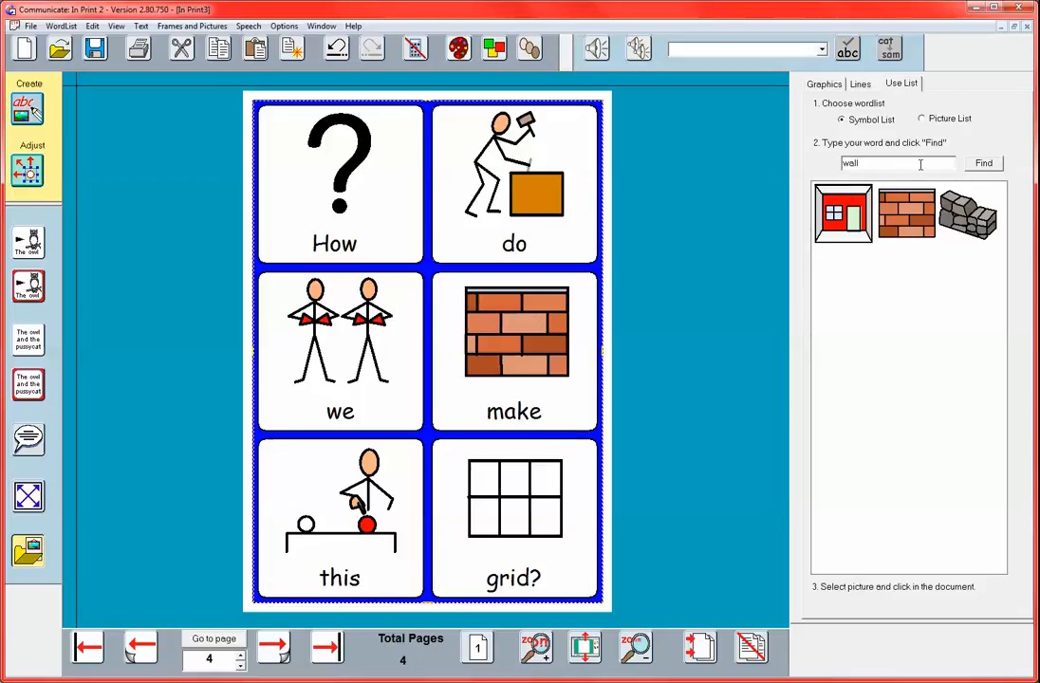
# Step: Choose the grey stone wall symbol from the "wall" results for placing in the document
pyautogui.click(968, 222)
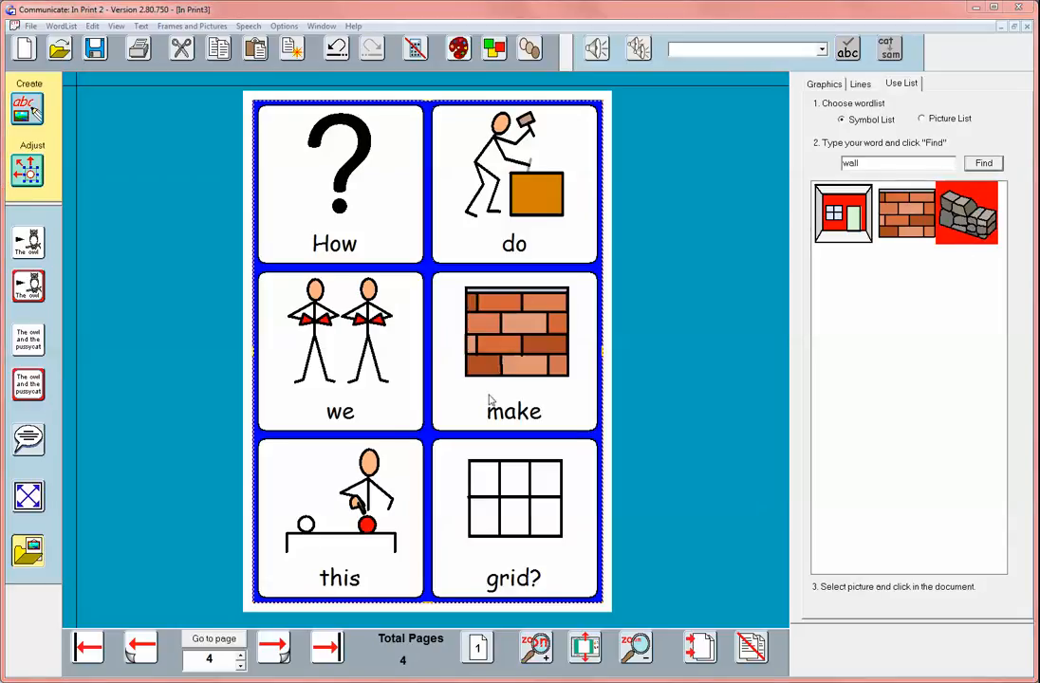